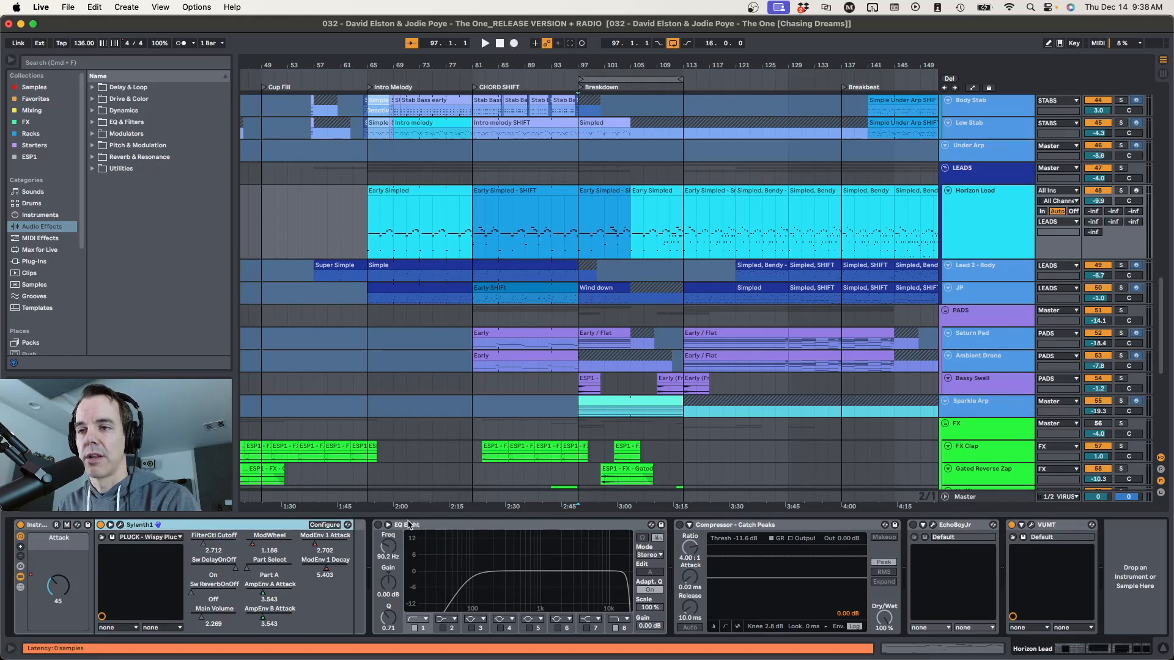
Turn on the EQ Eight, Compressor and EchoBoyJr devices on the Horizon Lead track
{"action": "left_click", "coordinate": [378, 524]}
{"action": "left_click", "coordinate": [680, 524]}
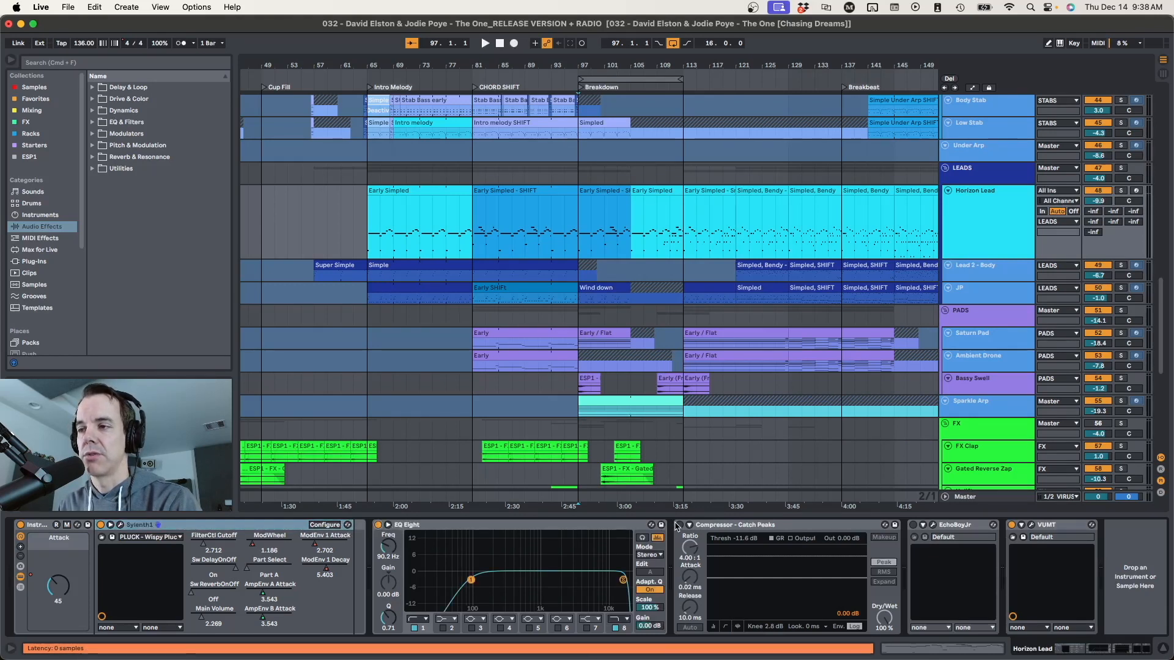
{"action": "left_click", "coordinate": [914, 525]}
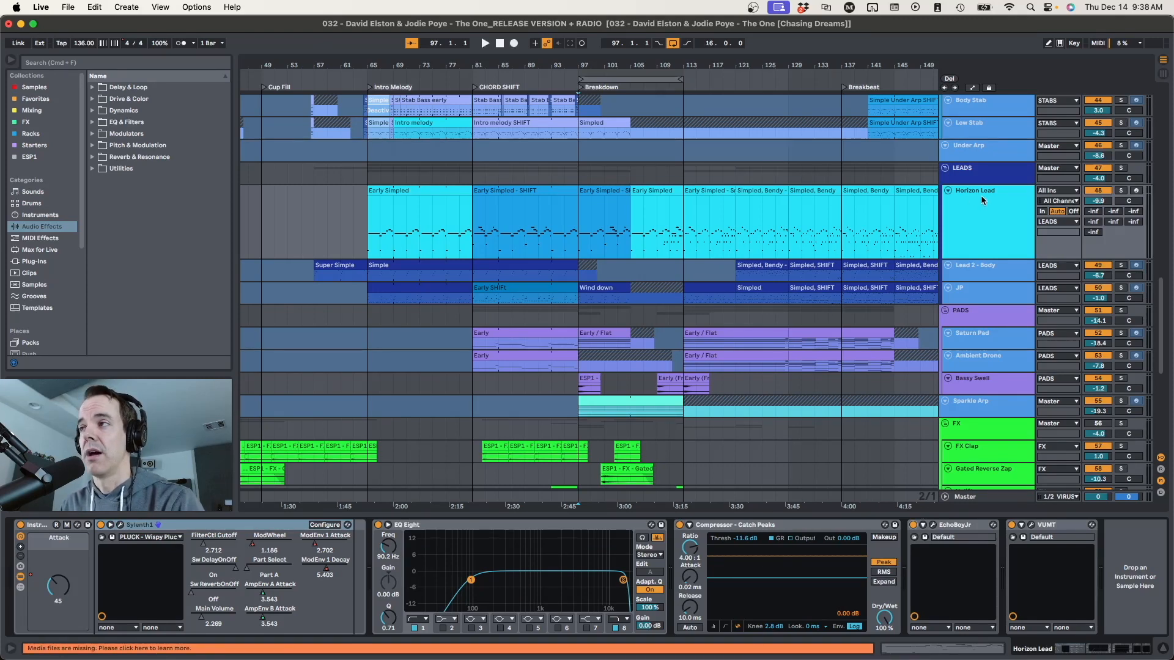
Select bars 97 to 113 on the Horizon Lead and shift the 16-bar loop to start at bar 105
{"action": "left_click", "coordinate": [982, 168]}
{"action": "left_click_drag", "start_coordinate": [584, 234], "coordinate": [663, 225]}
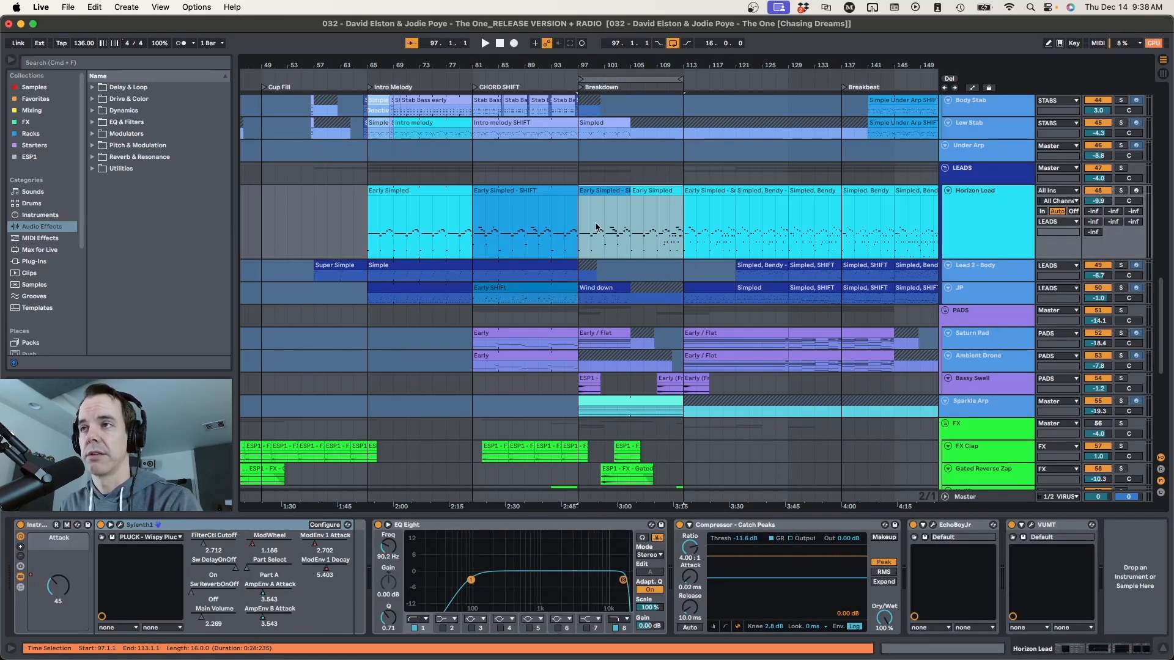
{"action": "left_click", "coordinate": [580, 216]}
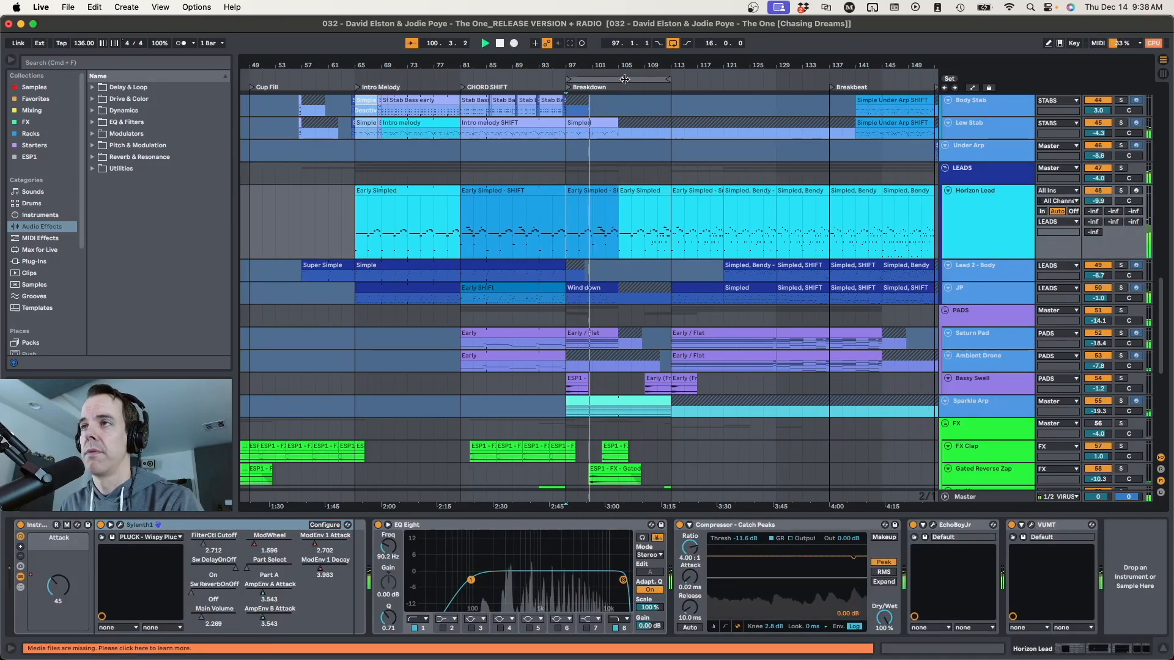
{"action": "left_click_drag", "start_coordinate": [629, 81], "coordinate": [691, 83]}
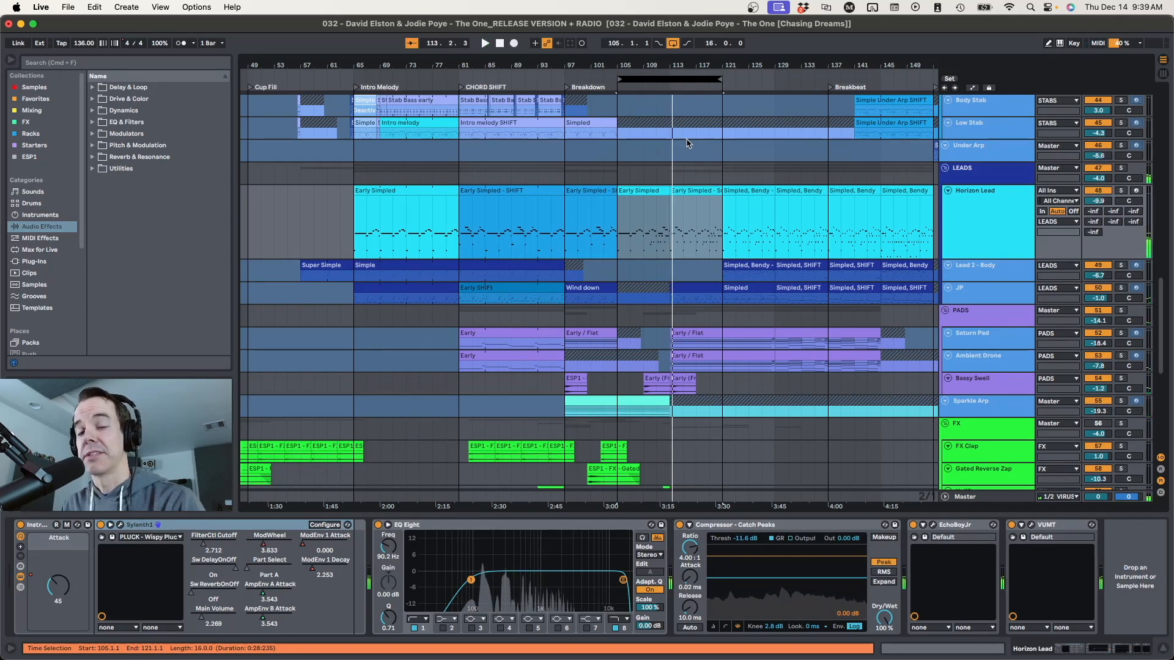
Solo the Horizon Lead track and play it from bar 105
{"action": "left_click", "coordinate": [946, 230]}
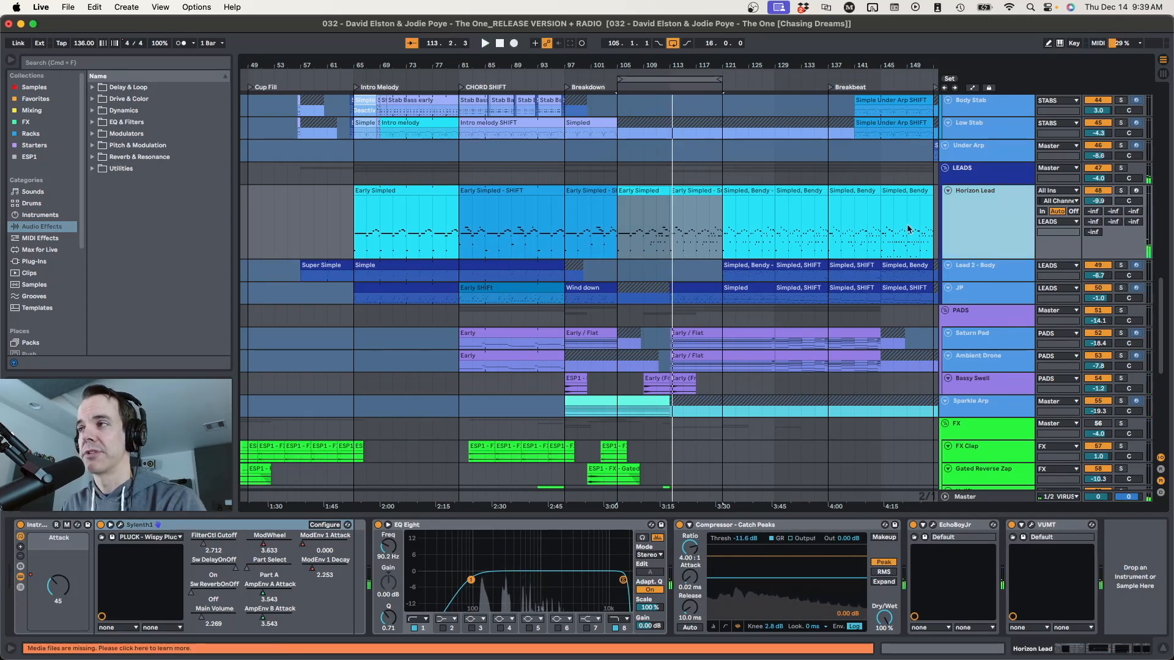
{"action": "left_click", "coordinate": [620, 224]}
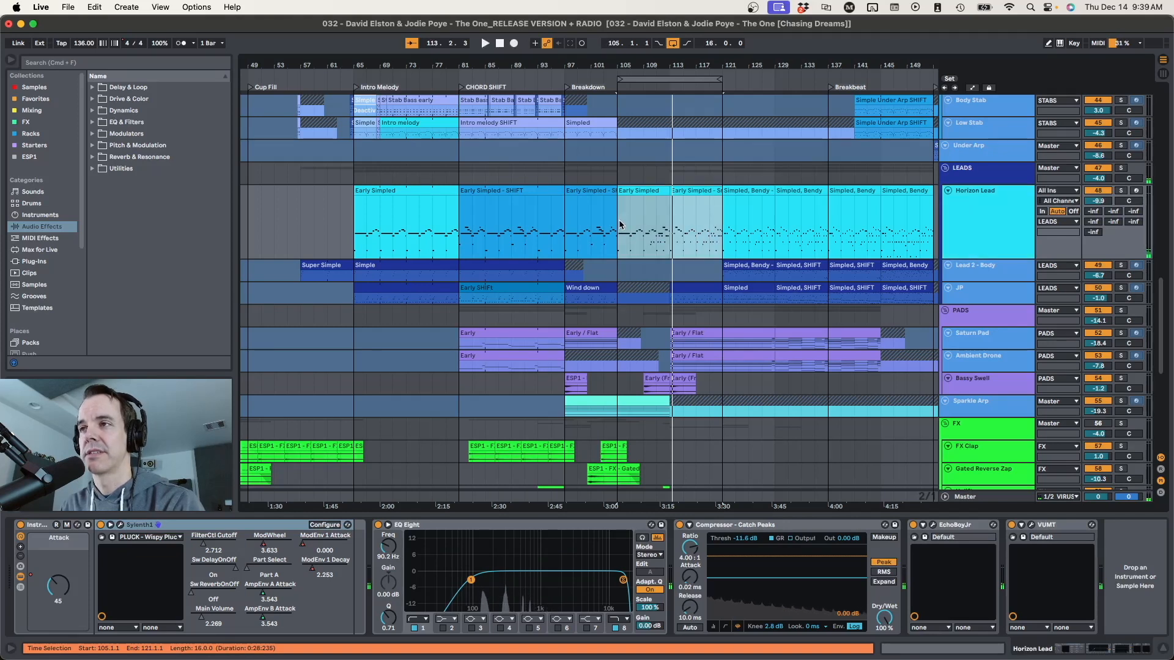
{"action": "left_click", "coordinate": [621, 224]}
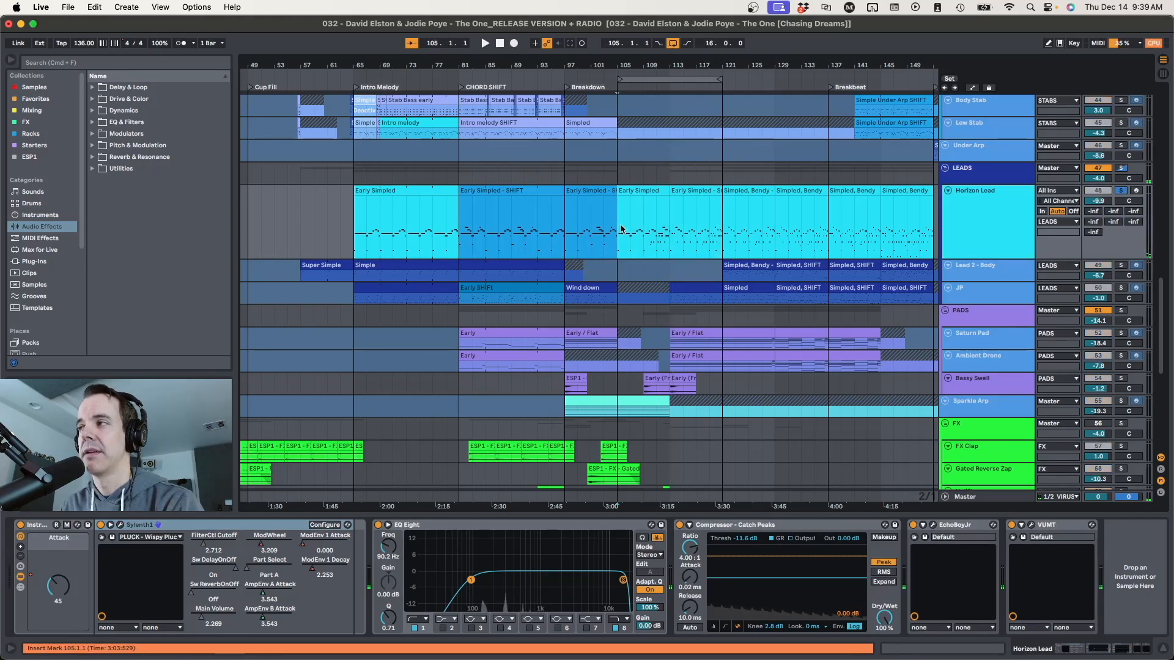
{"action": "key", "text": "space"}
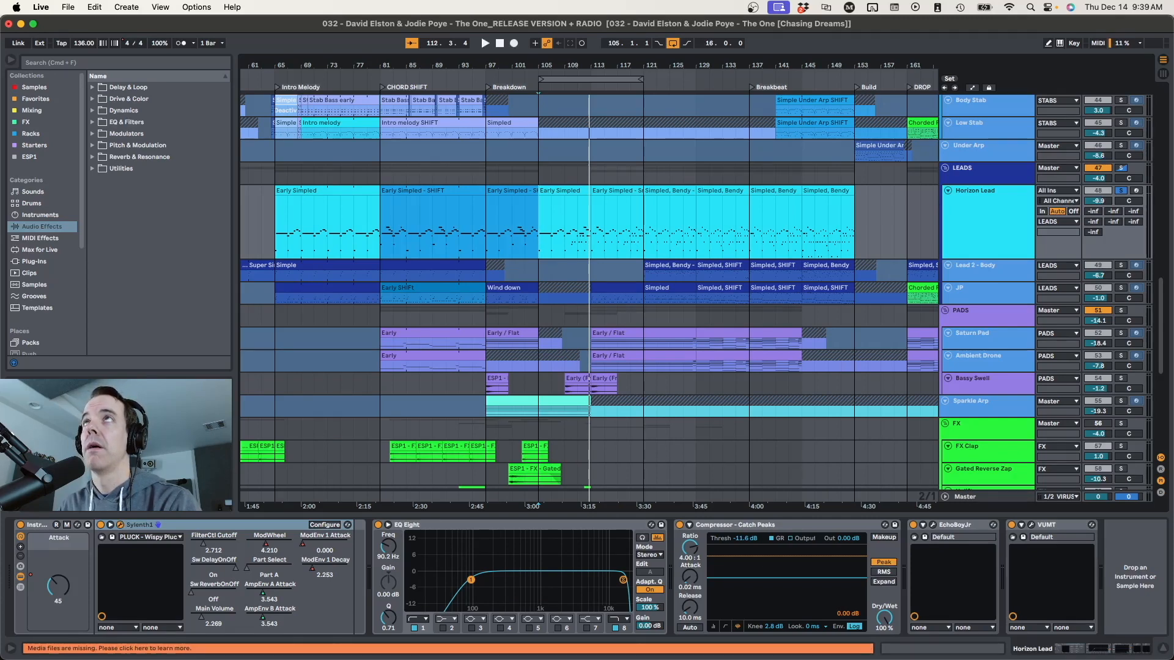
Try the Horizon Lead rack's Attack macro at 79 and 34 with the Sylenth1 window in view
{"action": "left_click_drag", "start_coordinate": [585, 0], "coordinate": [585, 164]}
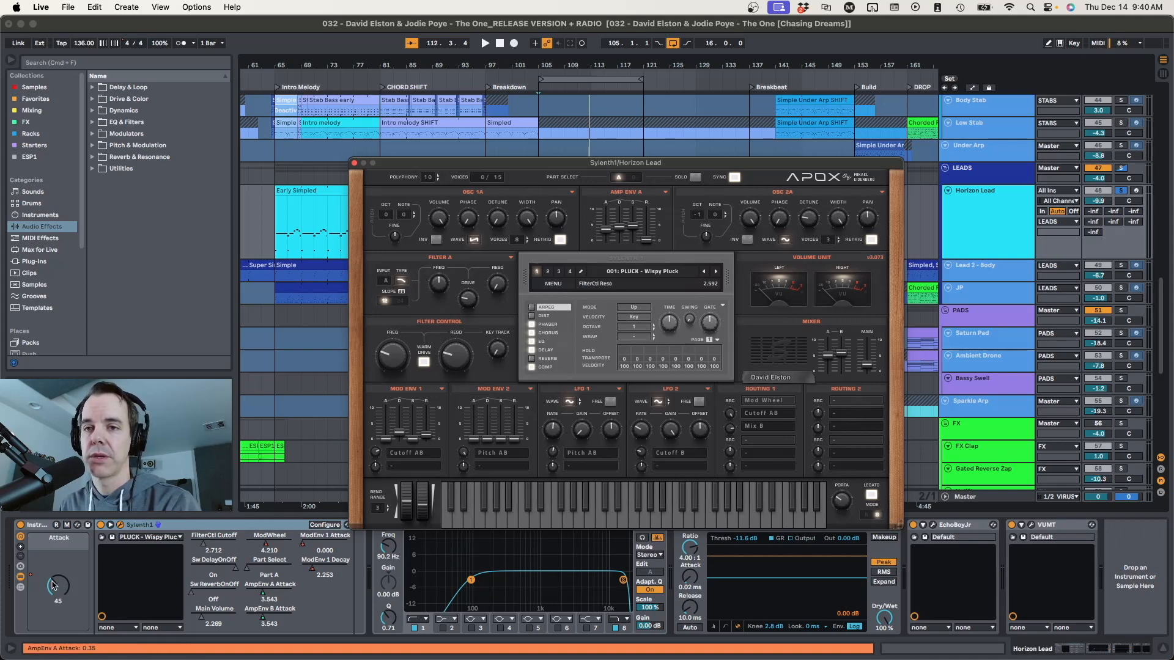
{"action": "mouse_move", "coordinate": [56, 586]}
{"action": "left_mouse_down"}
{"action": "mouse_move", "coordinate": [56, 618]}
{"action": "mouse_move", "coordinate": [55, 579]}
{"action": "left_mouse_up"}
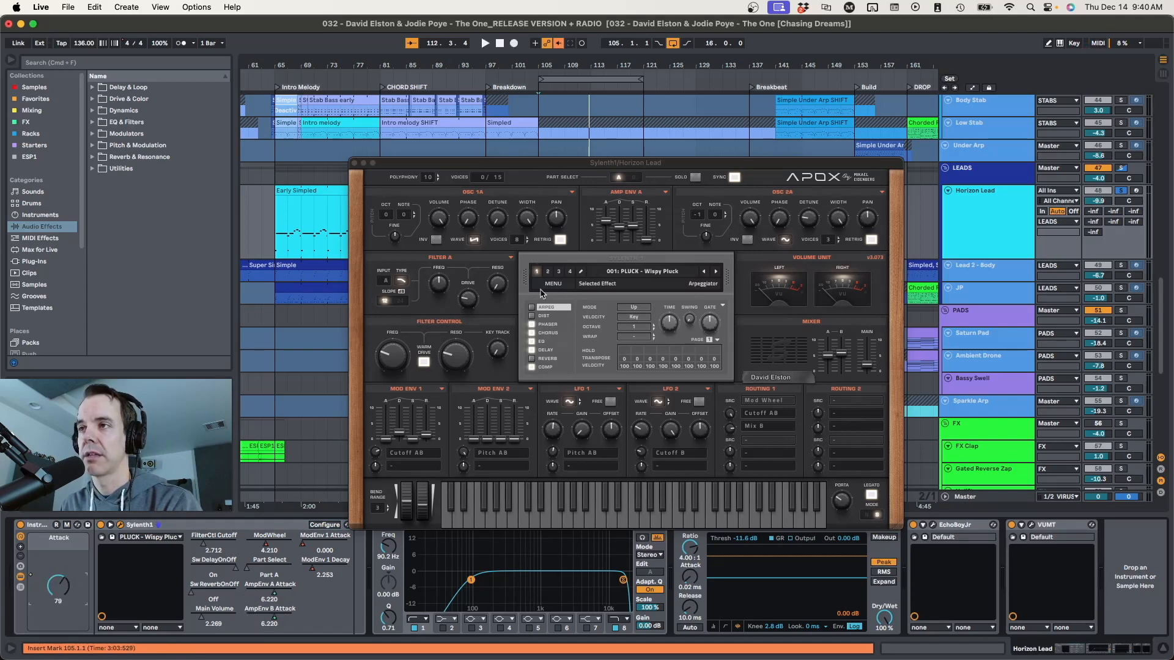
{"action": "mouse_move", "coordinate": [55, 578]}
{"action": "left_mouse_down"}
{"action": "mouse_move", "coordinate": [56, 618]}
{"action": "mouse_move", "coordinate": [56, 578]}
{"action": "mouse_move", "coordinate": [55, 597]}
{"action": "left_mouse_up"}
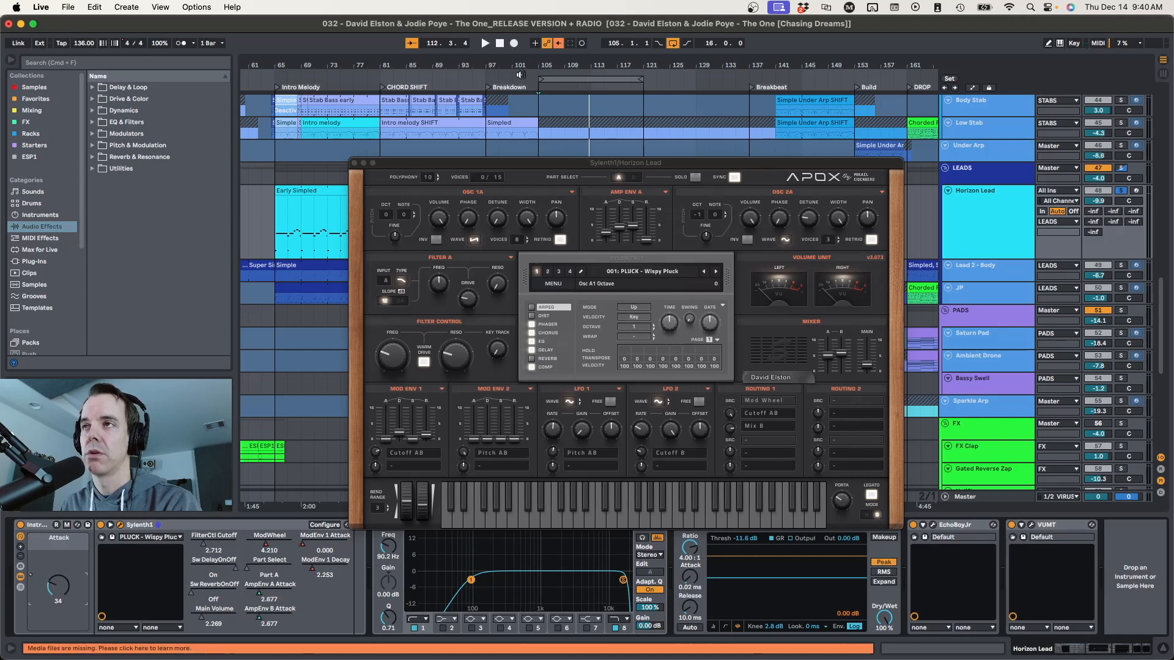
Show the automation lanes and play the Horizon Lead from bar 105 to hear its Attack automation
{"action": "left_click_drag", "start_coordinate": [403, 164], "coordinate": [415, 533]}
{"action": "key", "text": "a"}
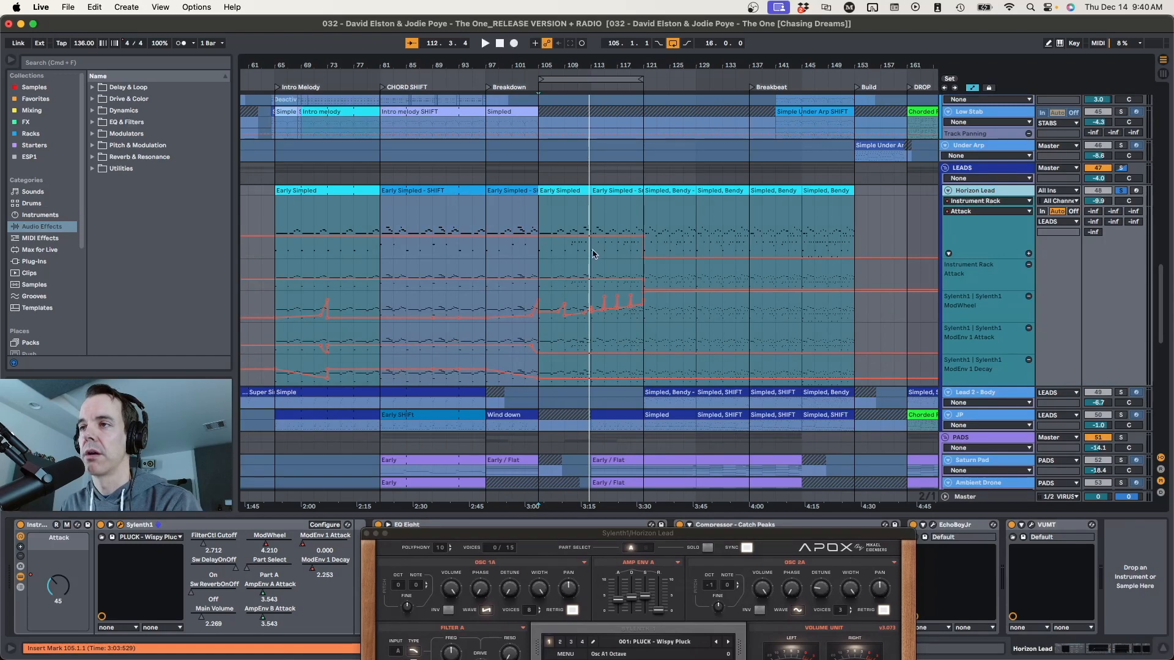
{"action": "left_click", "coordinate": [981, 276]}
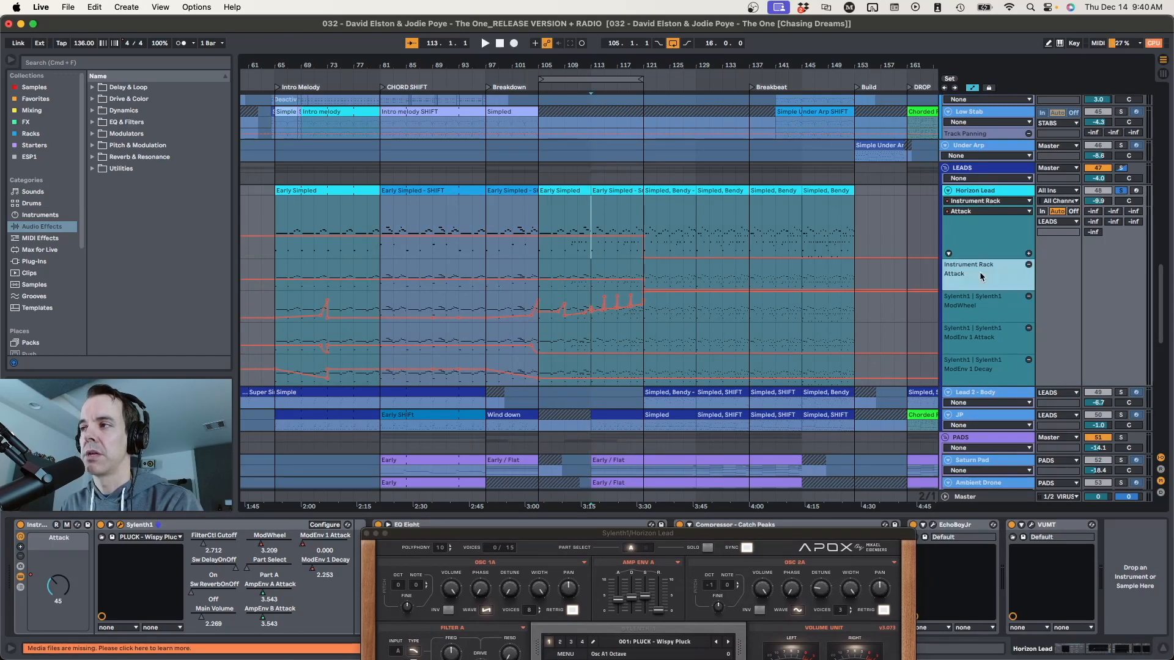
{"action": "left_click", "coordinate": [538, 271]}
{"action": "left_click_drag", "start_coordinate": [553, 290], "coordinate": [544, 280]}
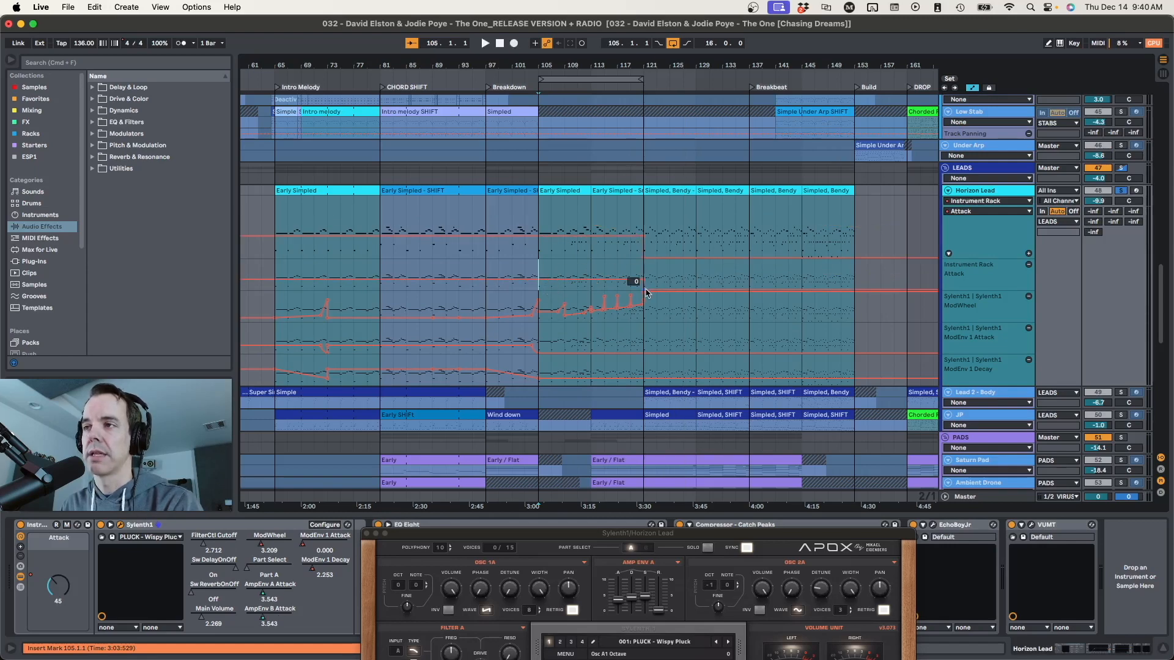
{"action": "key", "text": "space"}
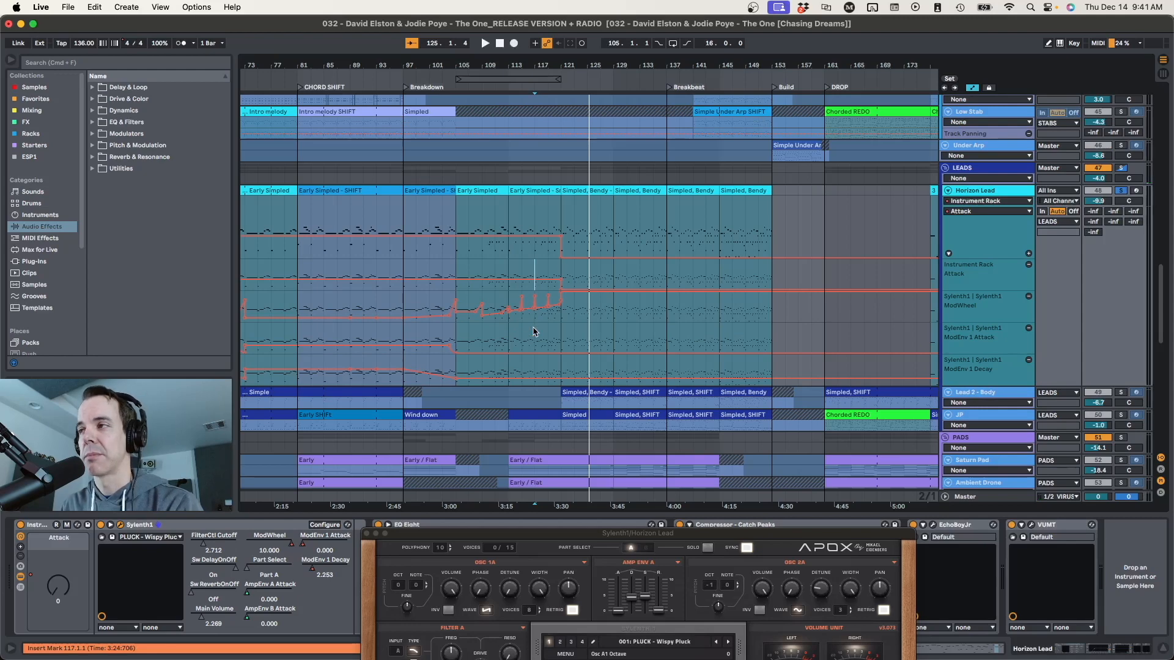
Play the Horizon Lead from bar 101 with the Sylenth1 window in view to follow its ModEnv 1 Attack automation
{"action": "scroll", "coordinate": [538, 332], "scroll_direction": "down", "scroll_amount": 2}
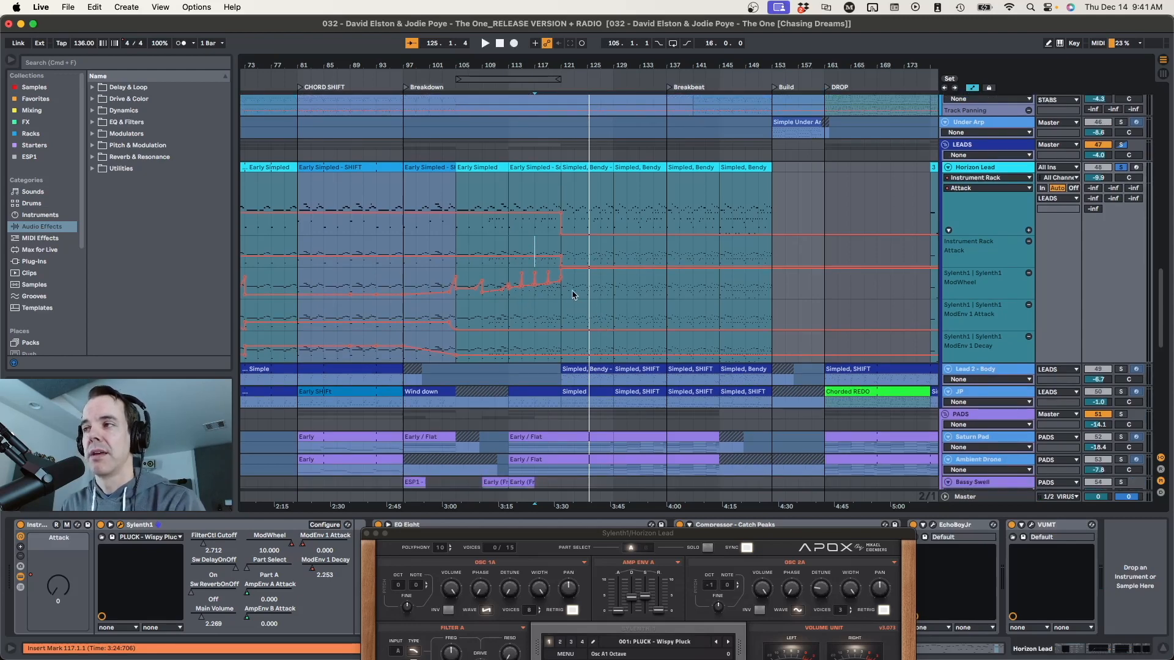
{"action": "scroll", "coordinate": [507, 303], "scroll_direction": "down", "scroll_amount": 1}
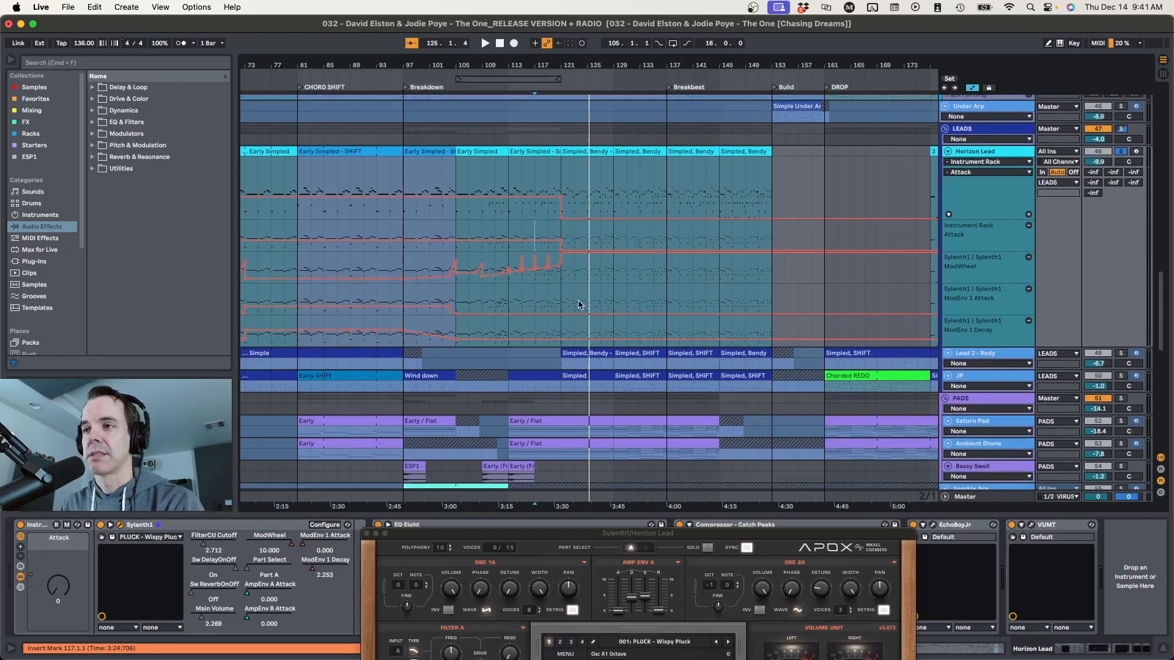
{"action": "left_click", "coordinate": [432, 296]}
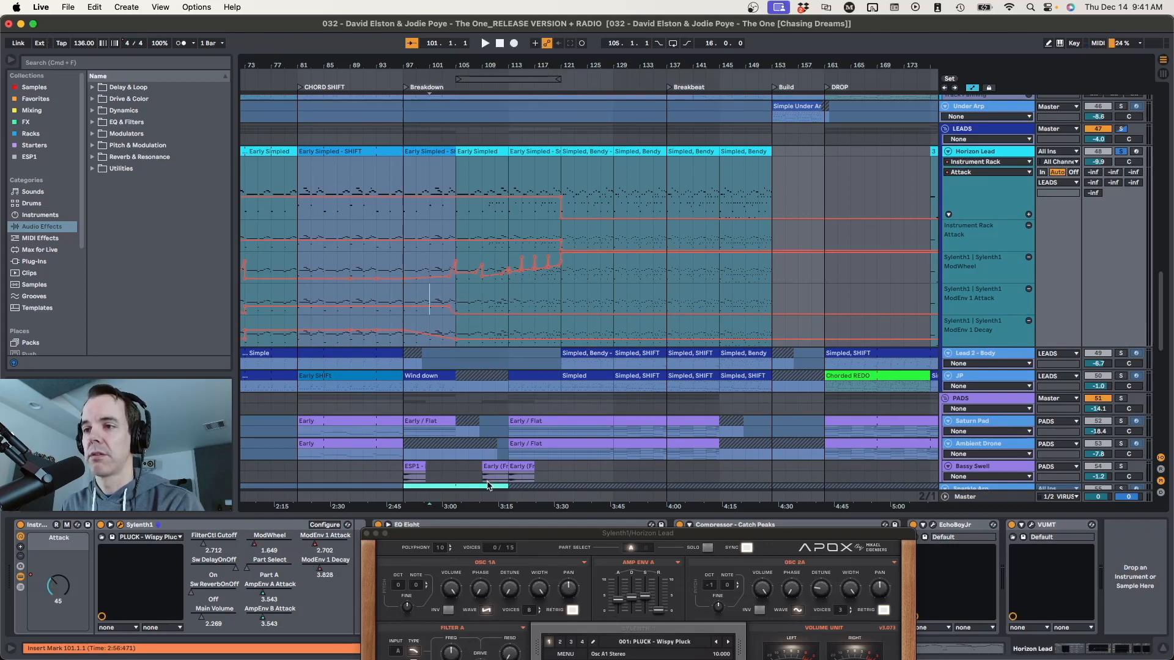
{"action": "left_click_drag", "start_coordinate": [491, 534], "coordinate": [586, 117]}
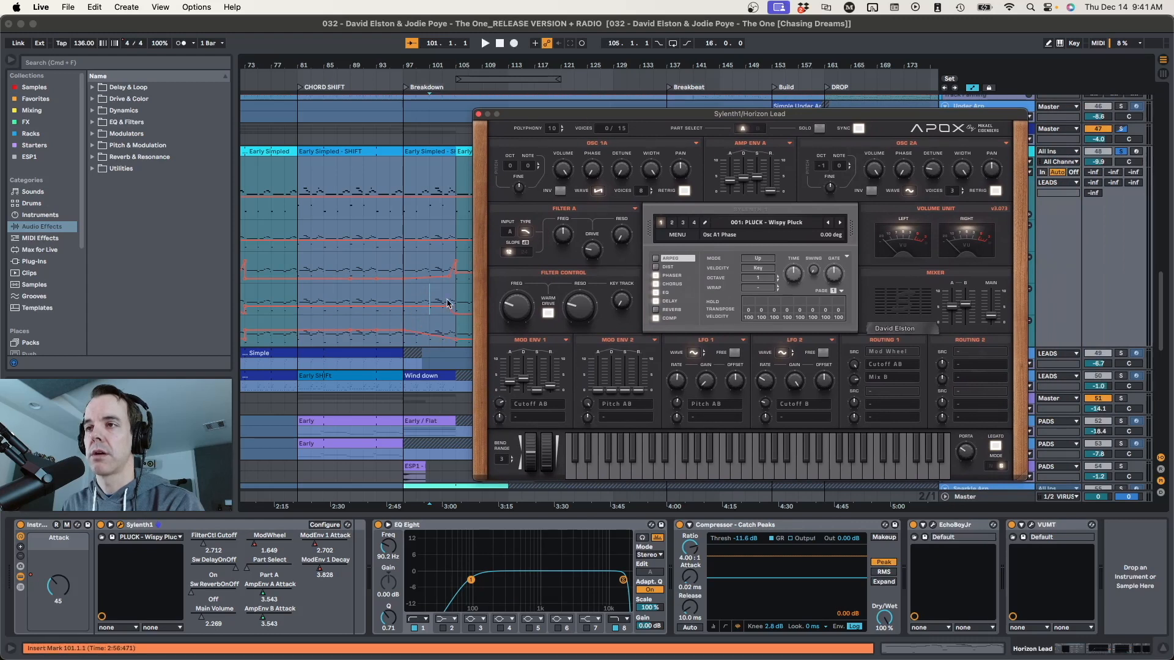
{"action": "left_click", "coordinate": [429, 291]}
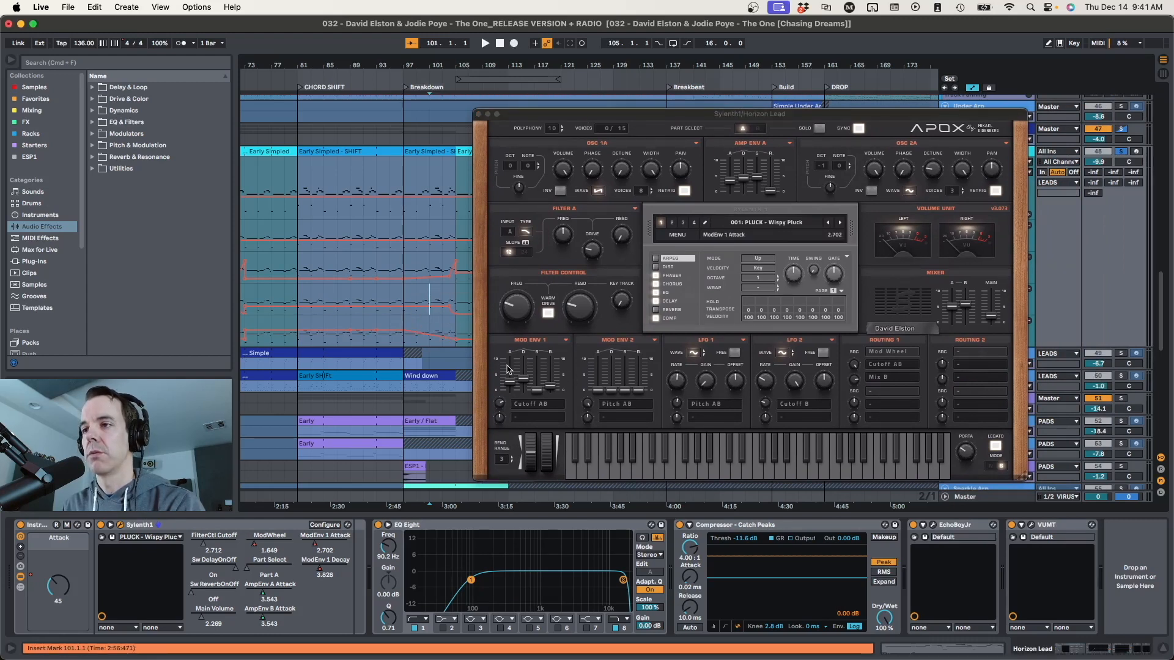
{"action": "key", "text": "space"}
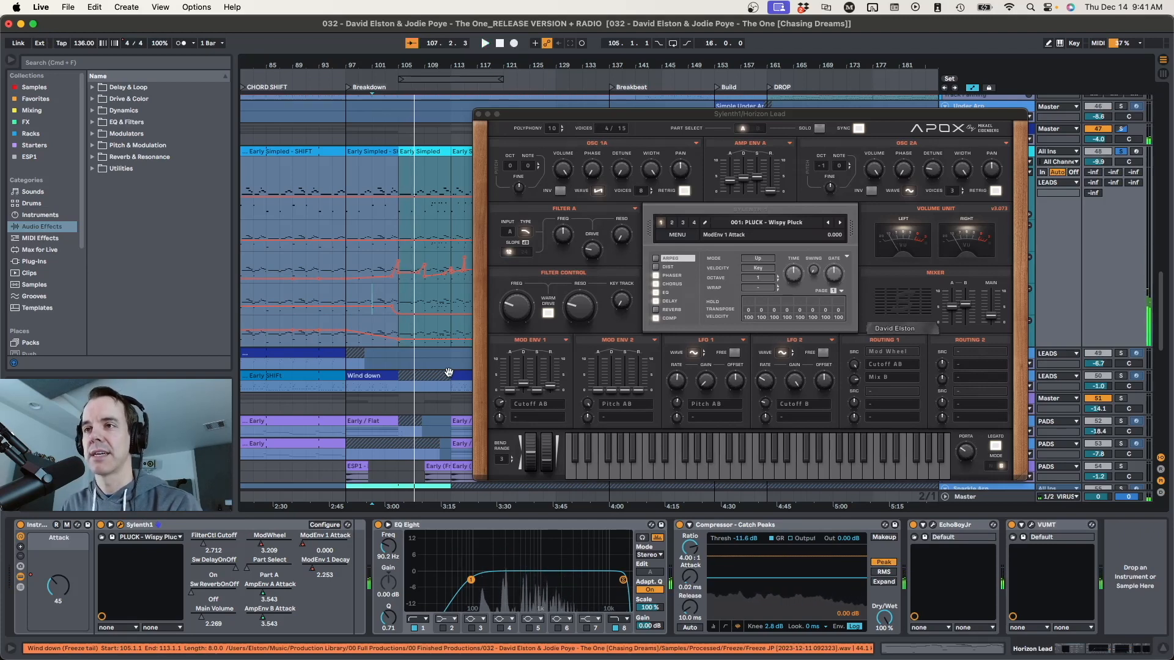
Close the Sylenth1 window and play the full mix from bar 93
{"action": "left_click", "coordinate": [479, 115]}
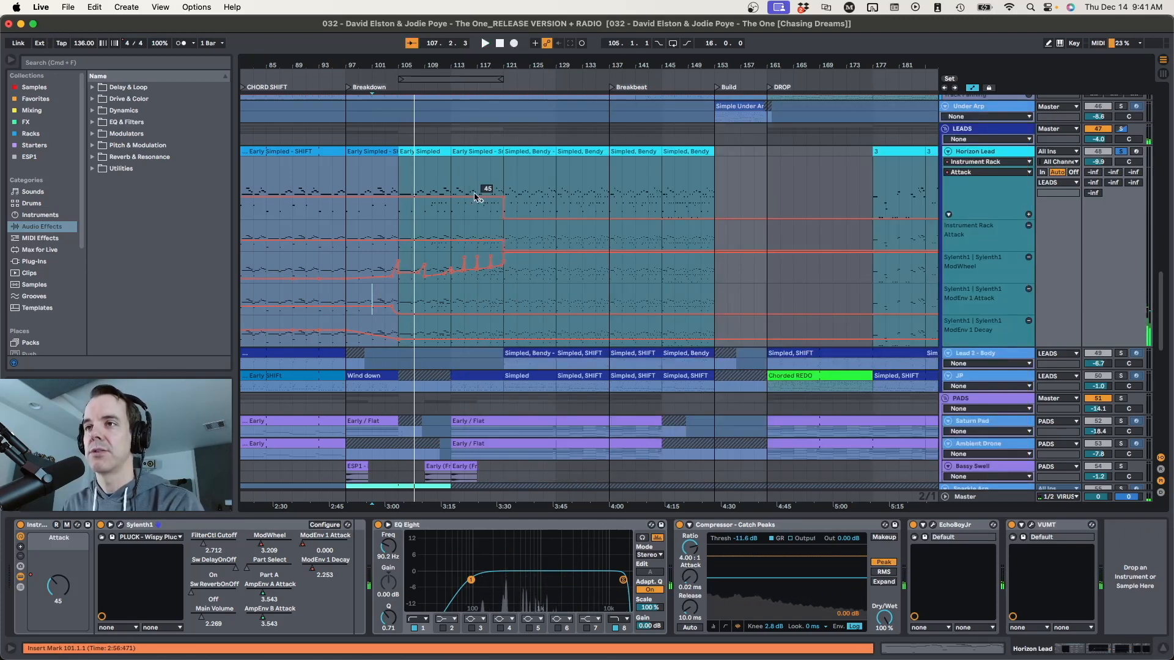
{"action": "left_click", "coordinate": [319, 174]}
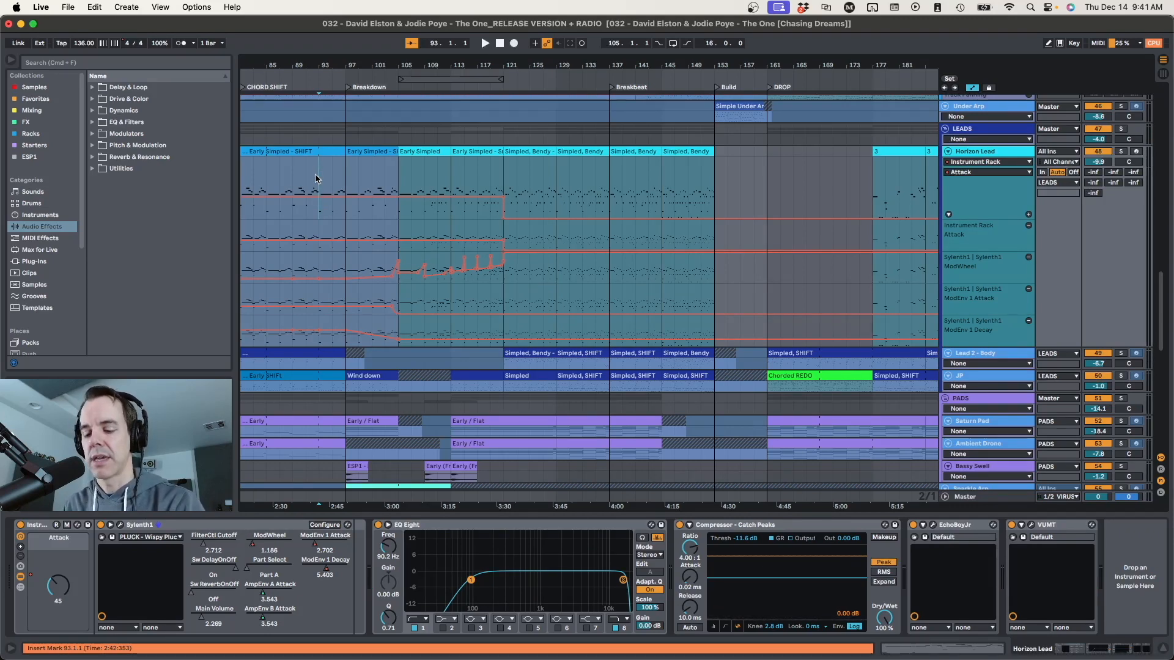
{"action": "key", "text": "space"}
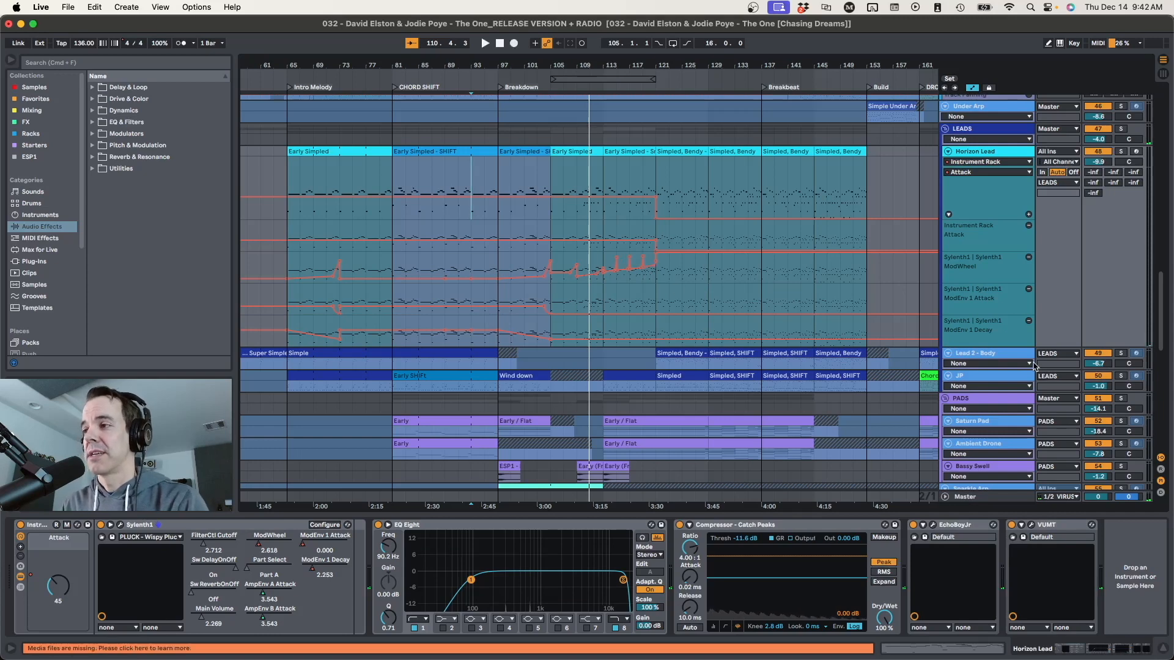
Fold the Horizon Lead, Lead 2 - Body and JP tracks
{"action": "left_click", "coordinate": [948, 152]}
{"action": "left_click", "coordinate": [947, 163]}
{"action": "left_click", "coordinate": [948, 175]}
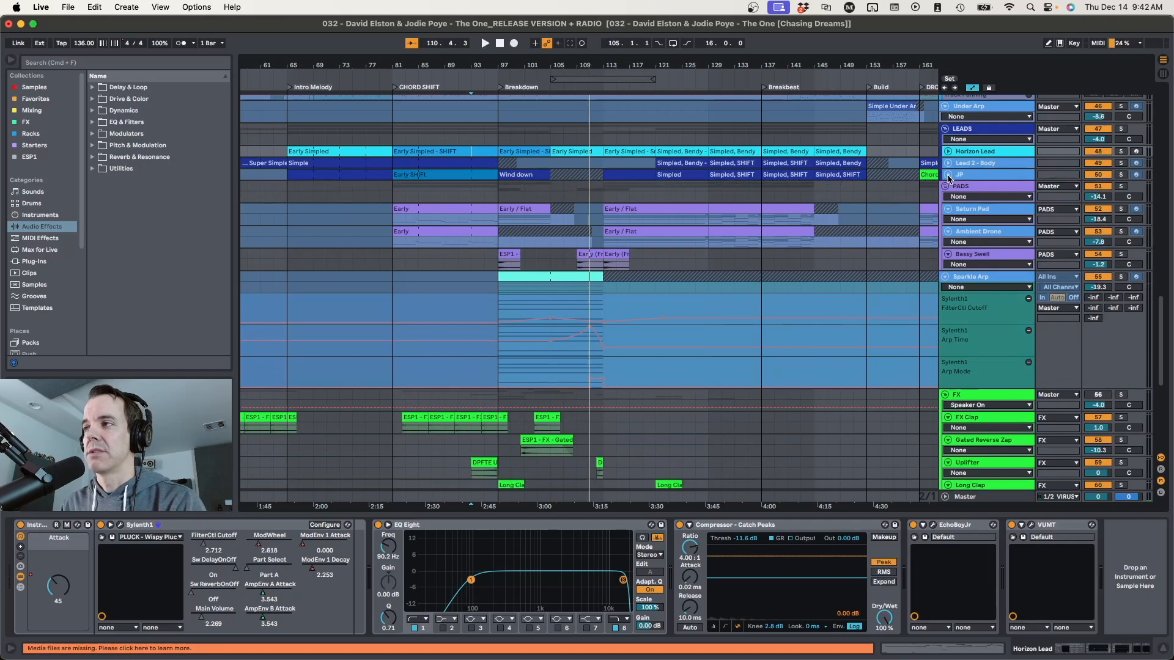
Unfreeze the Sparkle Arp track
{"action": "left_click", "coordinate": [987, 279]}
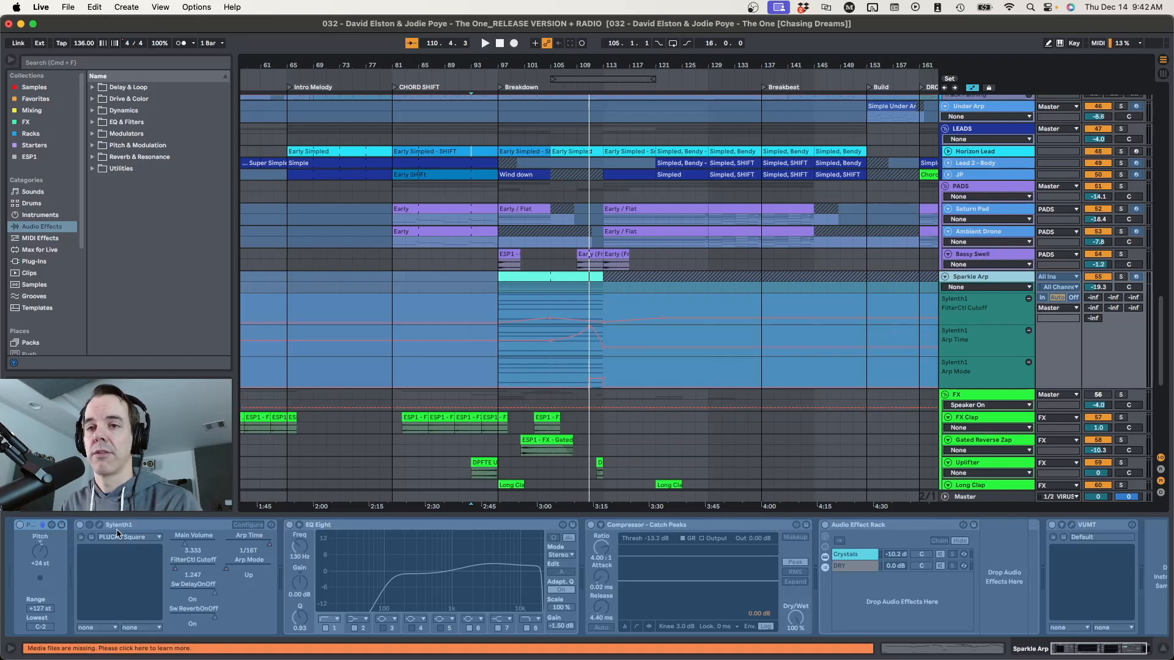
{"action": "right_click", "coordinate": [870, 298]}
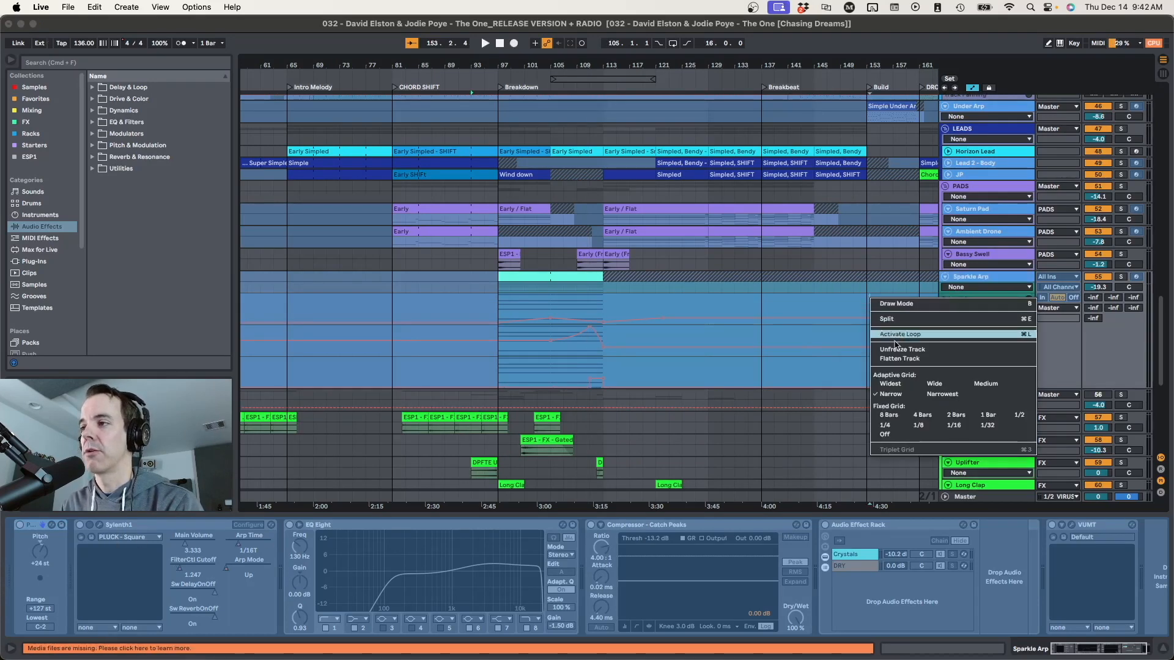
{"action": "left_click", "coordinate": [891, 349]}
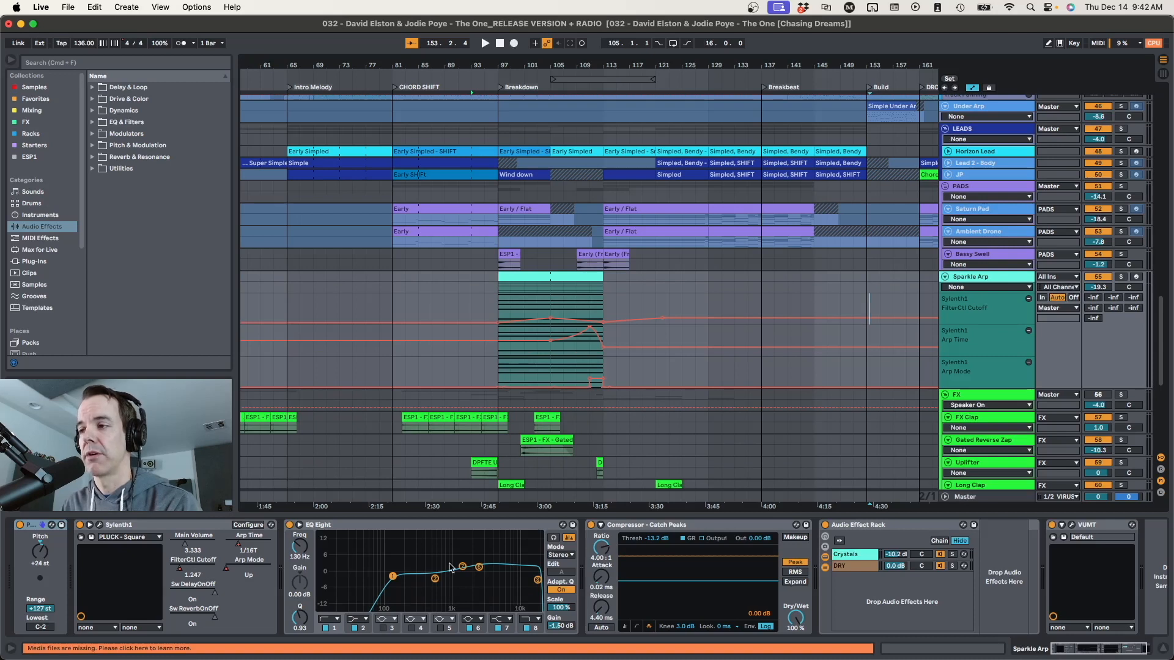
Open the Crystallizer in the Sparkle Arp's Crystals chain and move its window clear of the arp clips
{"action": "left_click", "coordinate": [856, 555]}
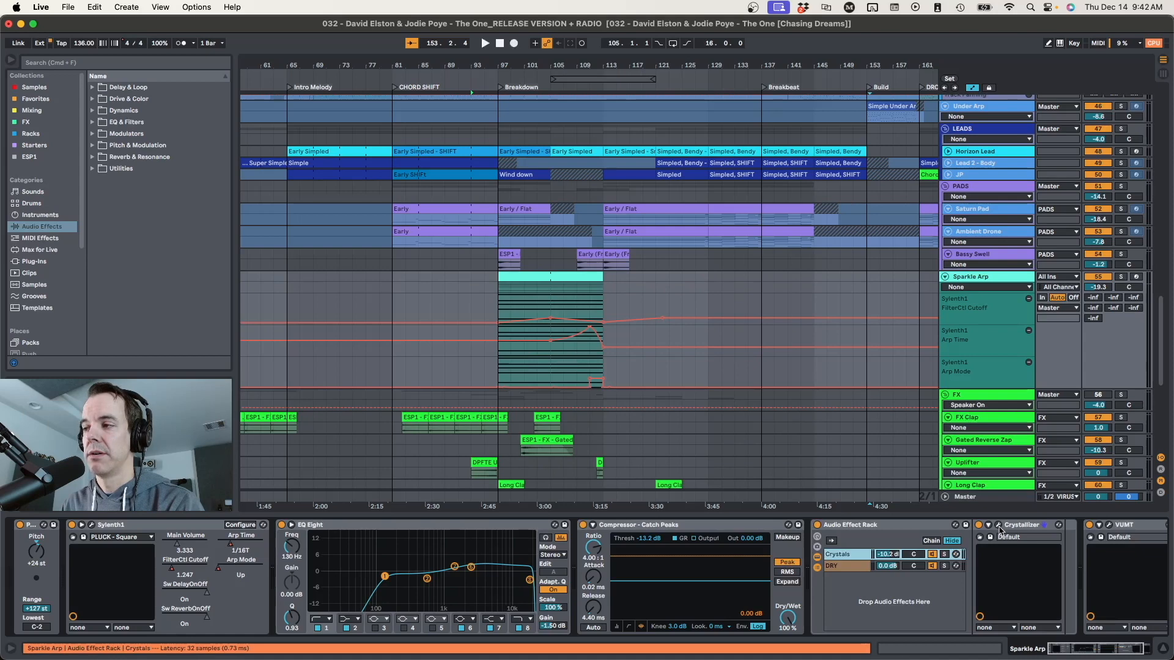
{"action": "left_click_drag", "start_coordinate": [604, 401], "coordinate": [739, 162]}
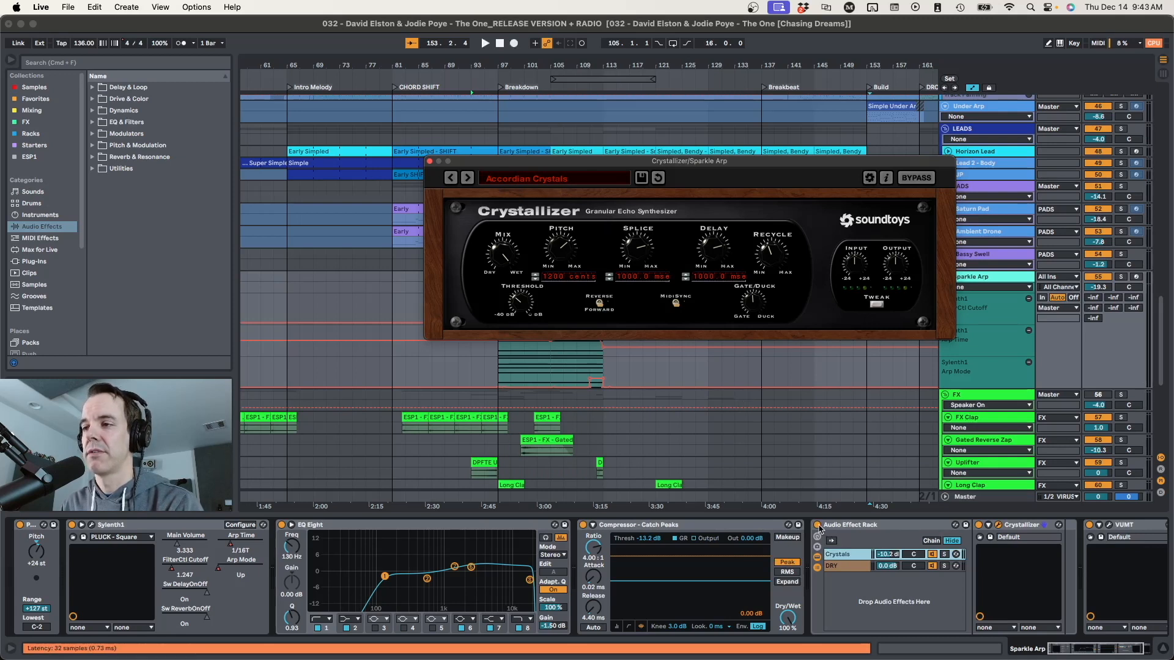
{"action": "left_click", "coordinate": [497, 366]}
{"action": "left_click_drag", "start_coordinate": [525, 169], "coordinate": [809, 153]}
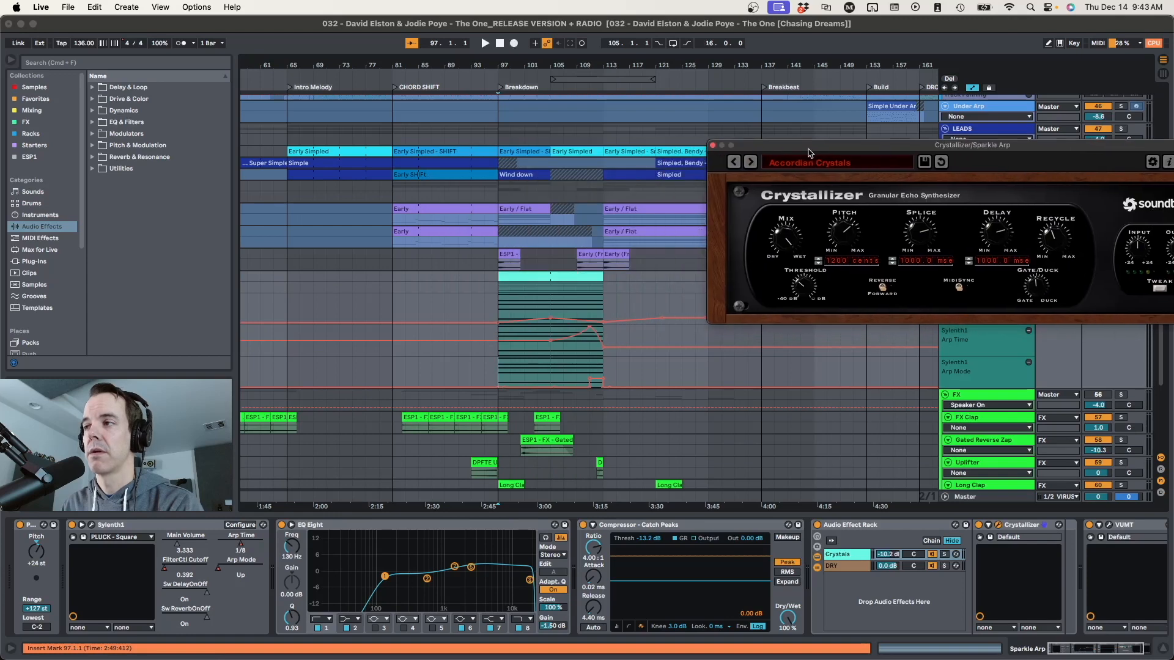
Play the soloed Sparkle Arp from bar 97 and again from bar 107 to hear its automation
{"action": "left_click", "coordinate": [496, 299]}
{"action": "key", "text": "space"}
{"action": "scroll", "coordinate": [520, 306], "scroll_direction": "left", "scroll_amount": 5}
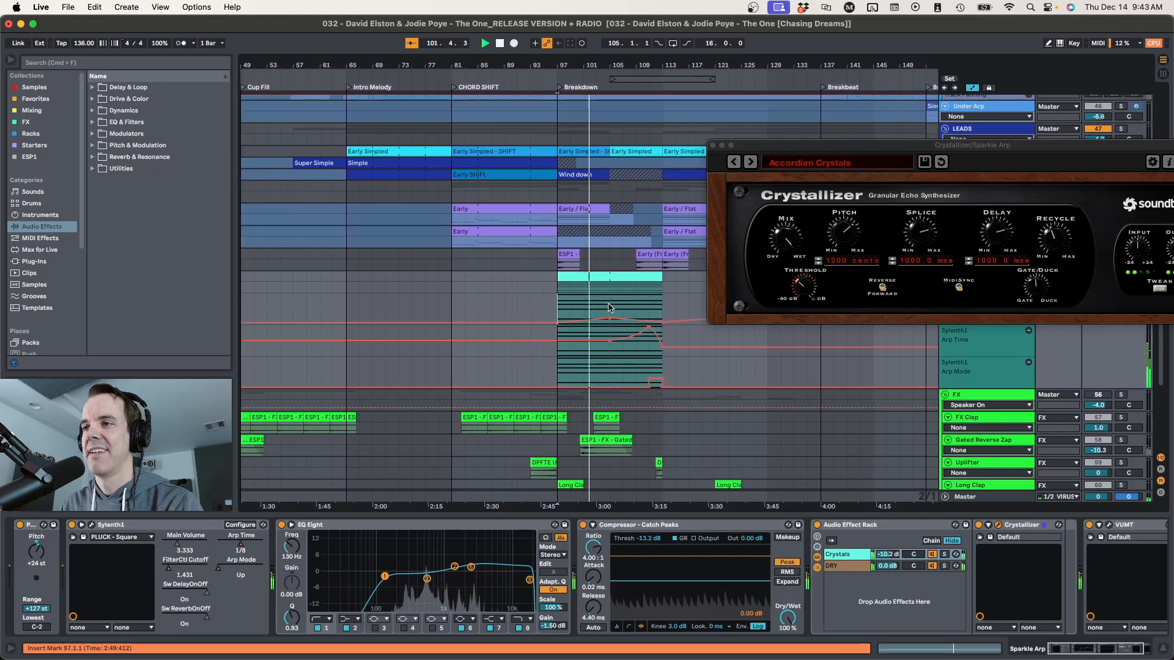
{"action": "key", "text": "space"}
{"action": "left_click", "coordinate": [627, 309]}
{"action": "key", "text": "space"}
{"action": "key", "text": "space"}
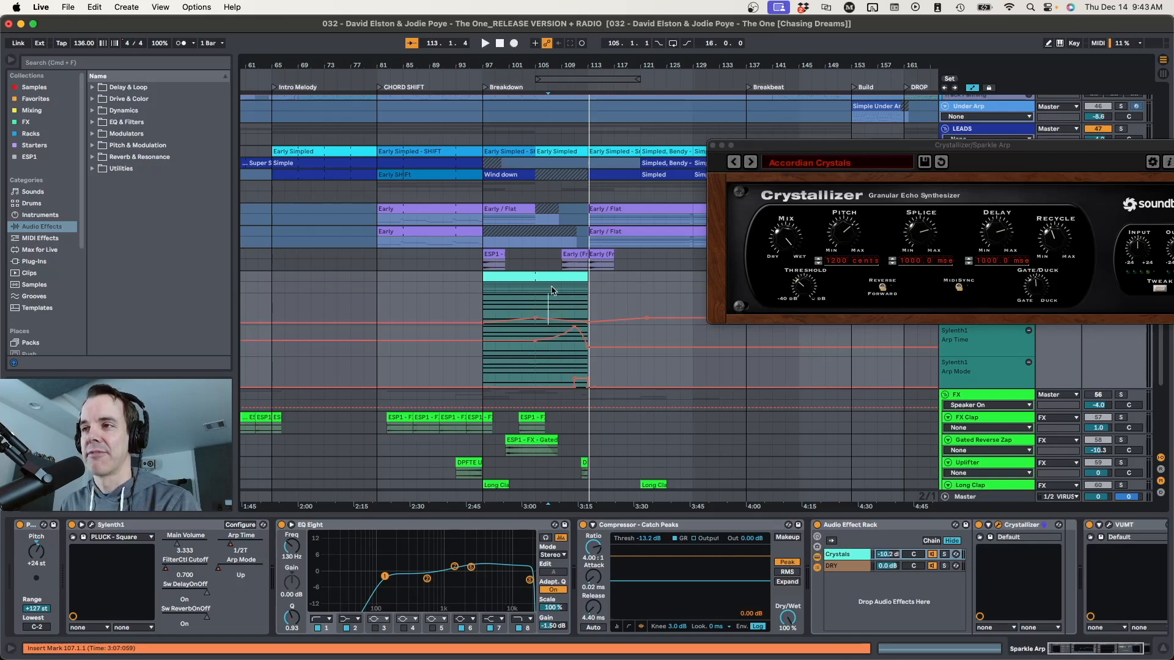
{"action": "scroll", "coordinate": [552, 290], "scroll_direction": "down", "scroll_amount": 8}
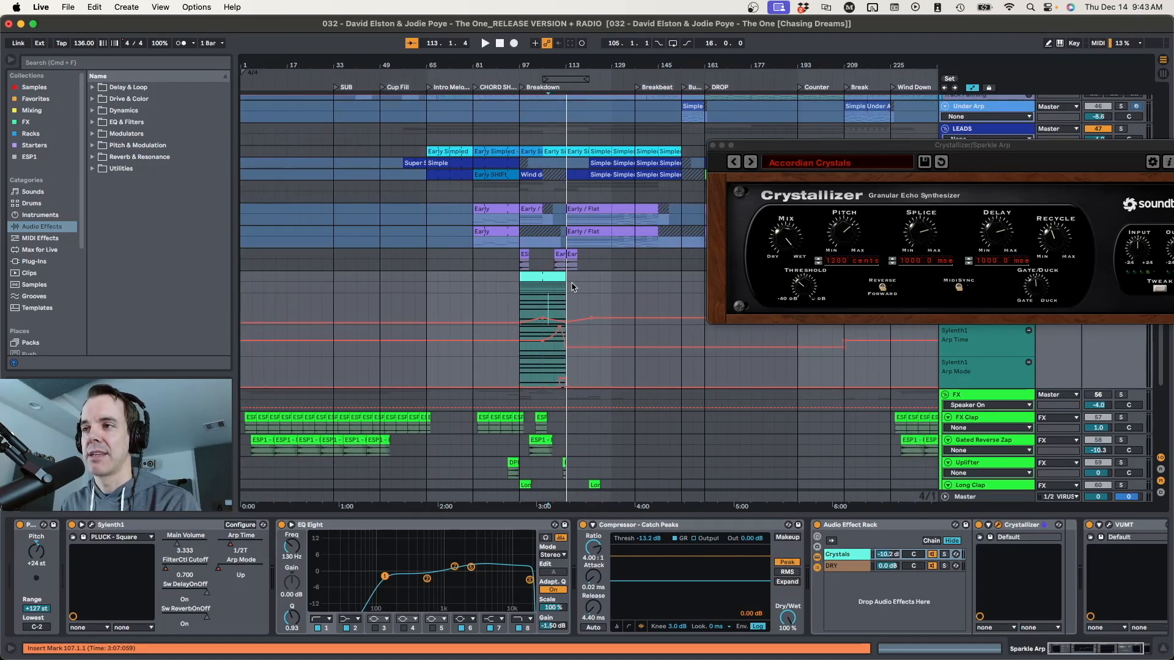
{"action": "scroll", "coordinate": [574, 287], "scroll_direction": "right", "scroll_amount": 7}
{"action": "scroll", "coordinate": [573, 288], "scroll_direction": "down", "scroll_amount": 3}
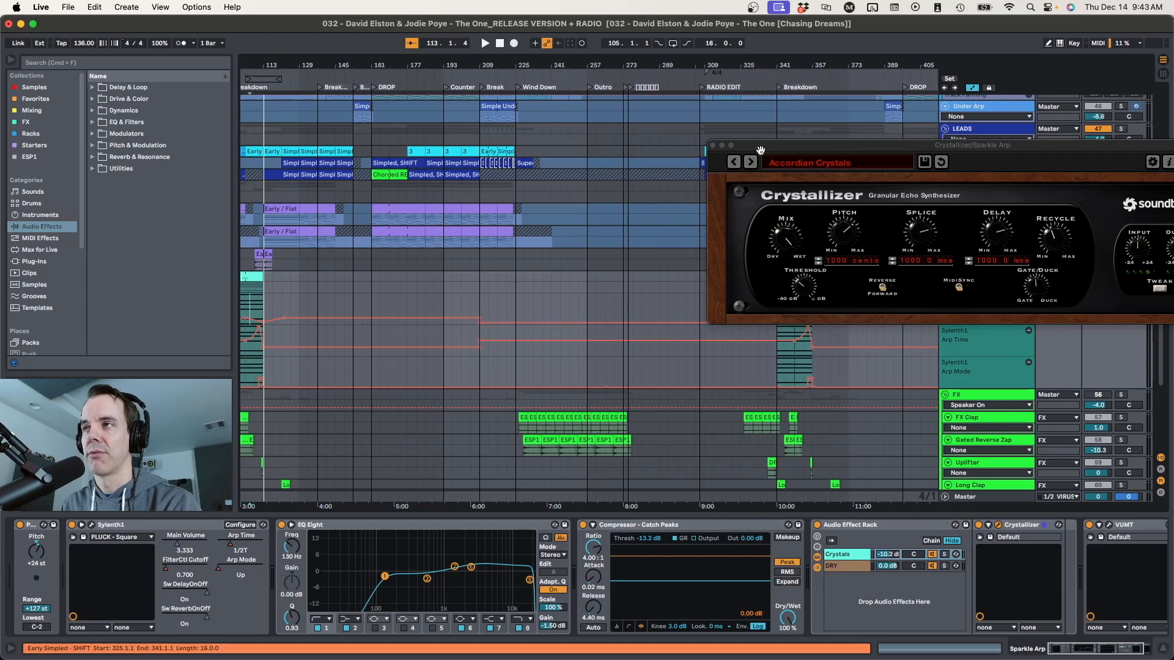
Bring the breakdown's arp clips into view and close the Crystallizer window
{"action": "scroll", "coordinate": [676, 367], "scroll_direction": "left", "scroll_amount": 10}
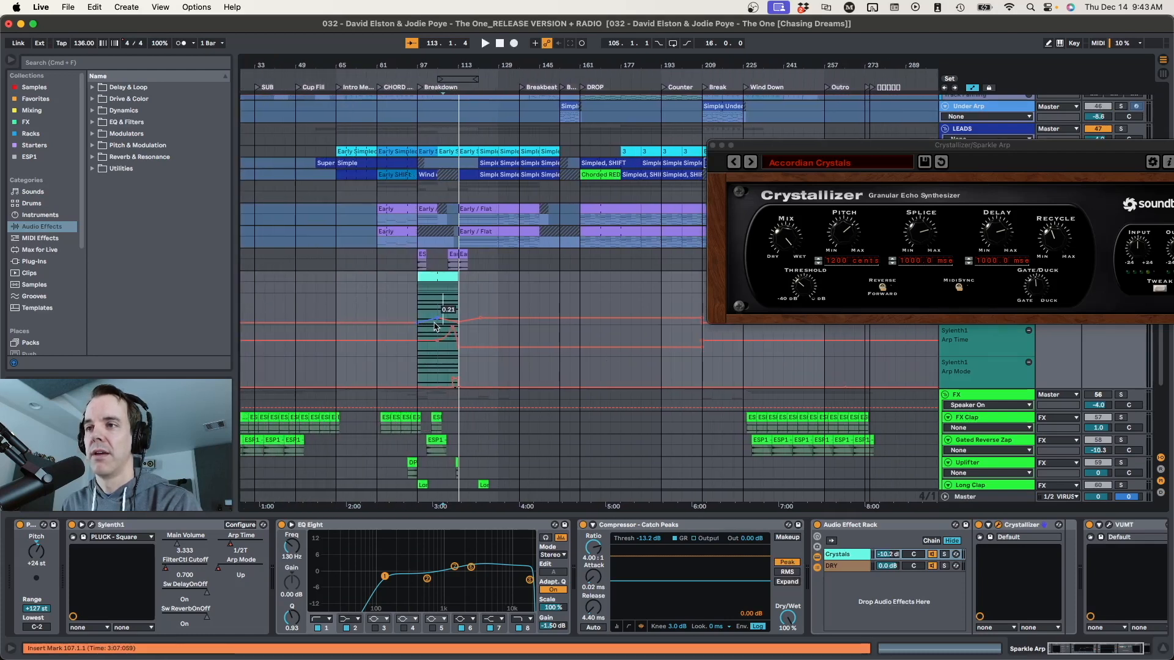
{"action": "scroll", "coordinate": [436, 326], "scroll_direction": "up", "scroll_amount": 6}
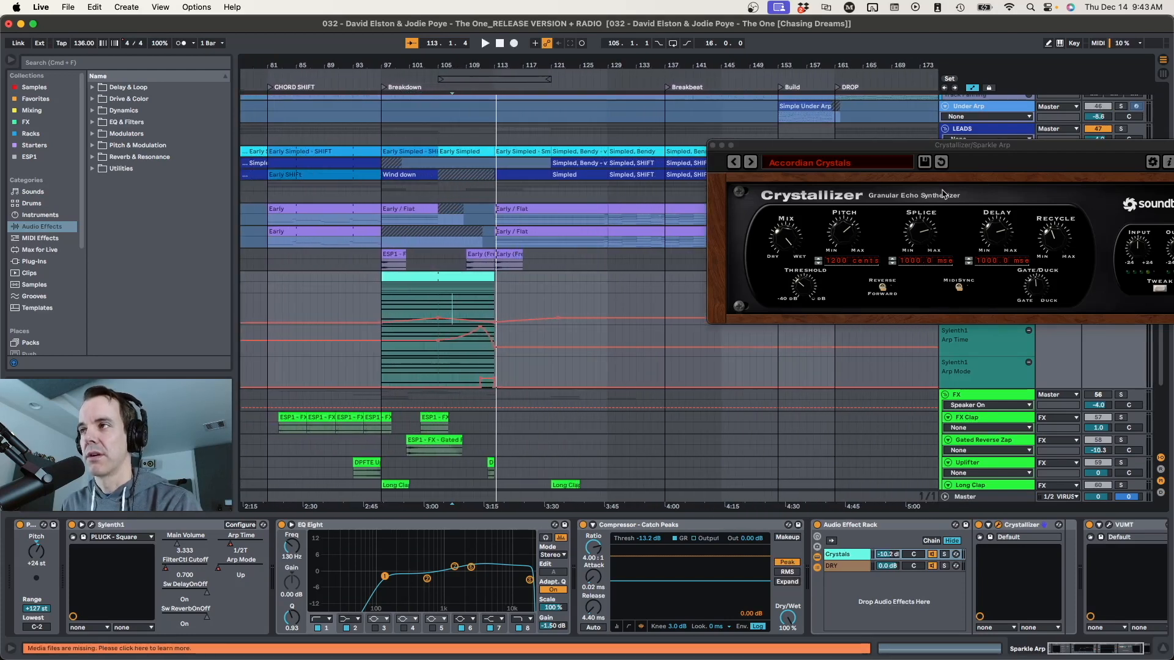
{"action": "left_click_drag", "start_coordinate": [929, 145], "coordinate": [719, 91]}
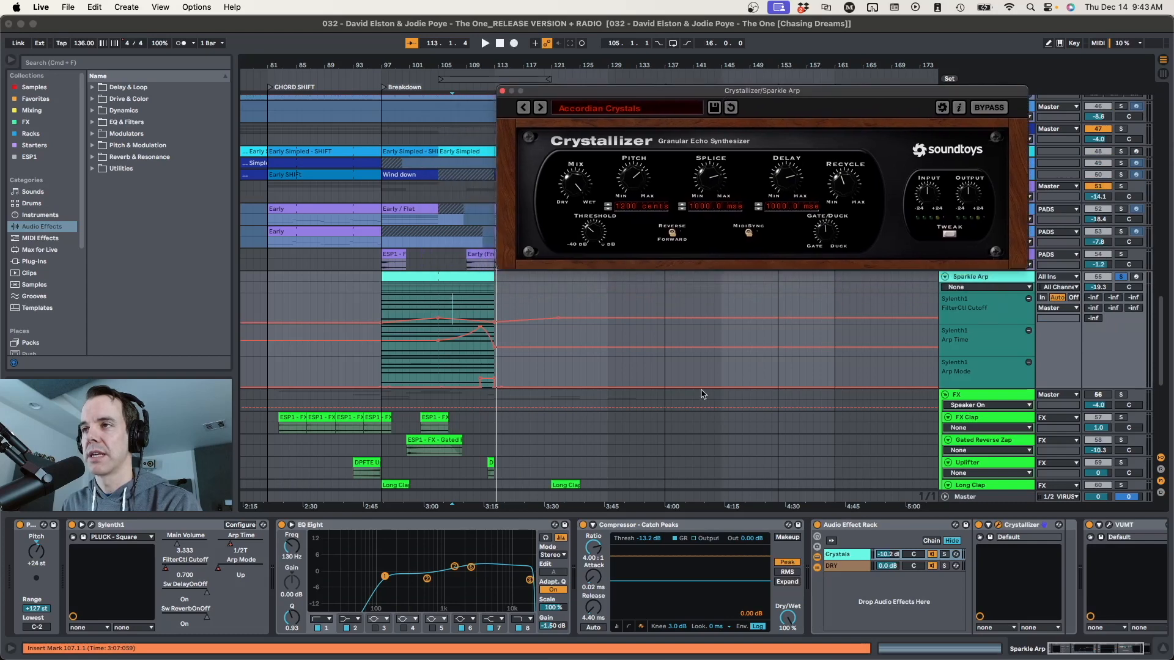
{"action": "left_click", "coordinate": [503, 91]}
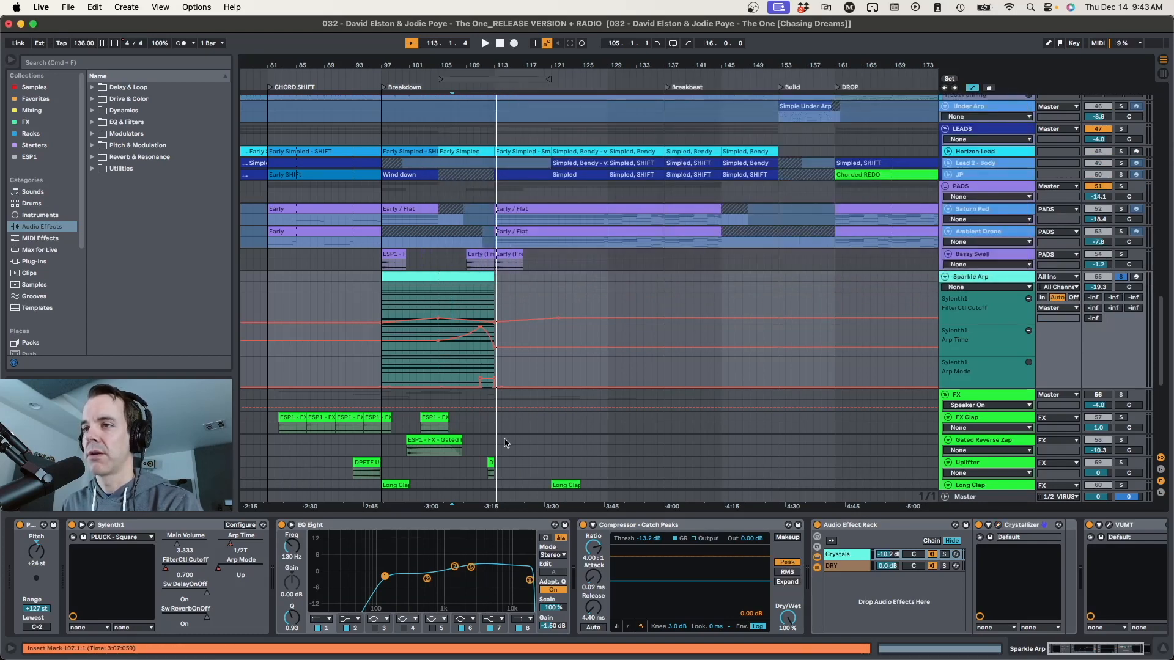
Play the soloed Sparkle Arp from bar 107 with its Audio Effect Rack bypassed and re-enable the rack
{"action": "key", "text": "space"}
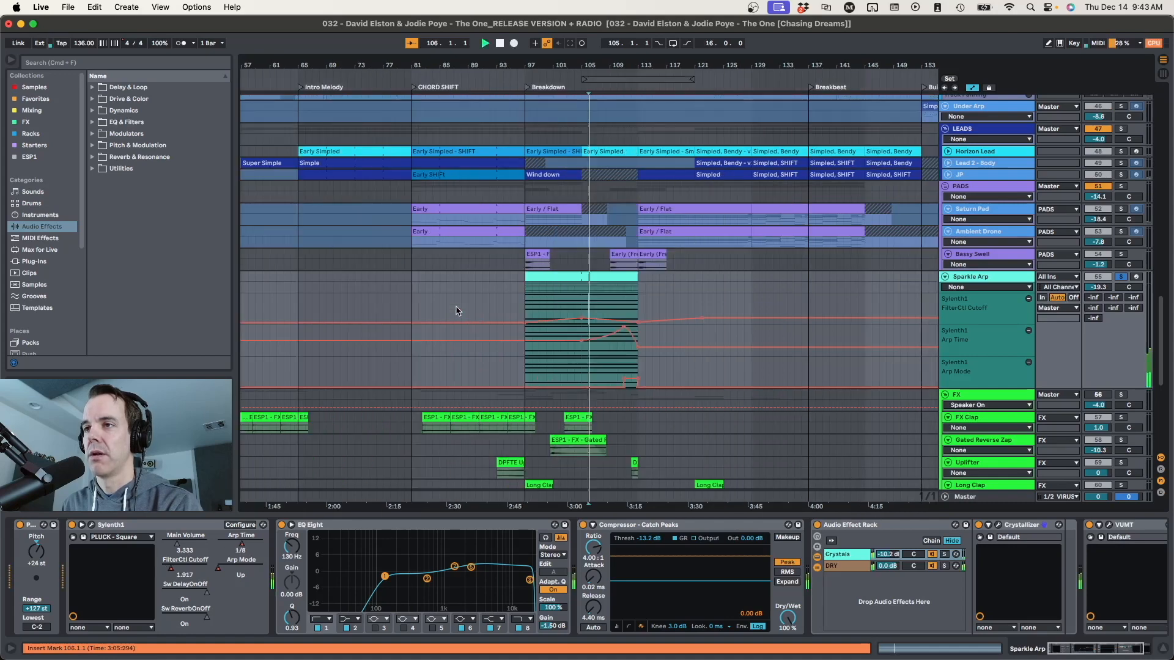
{"action": "left_click", "coordinate": [818, 526]}
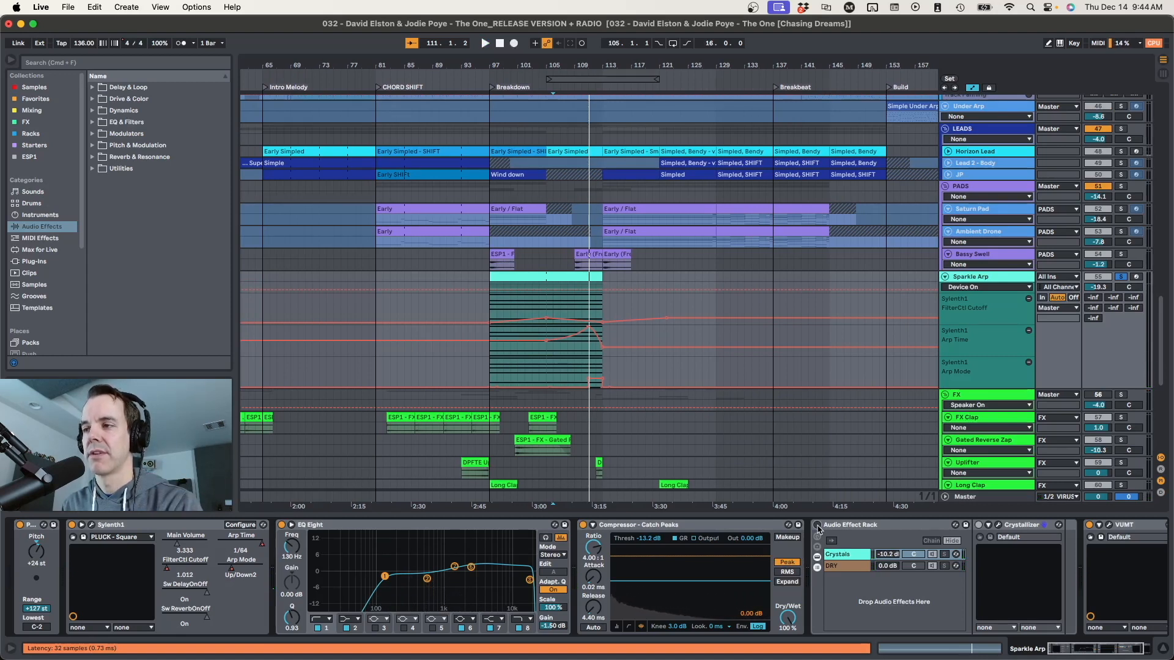
{"action": "left_click", "coordinate": [816, 525]}
Play the Sparkle Arp with the rack's DRY chain muted, then reactivate the chain and stop playback
{"action": "key", "text": "space"}
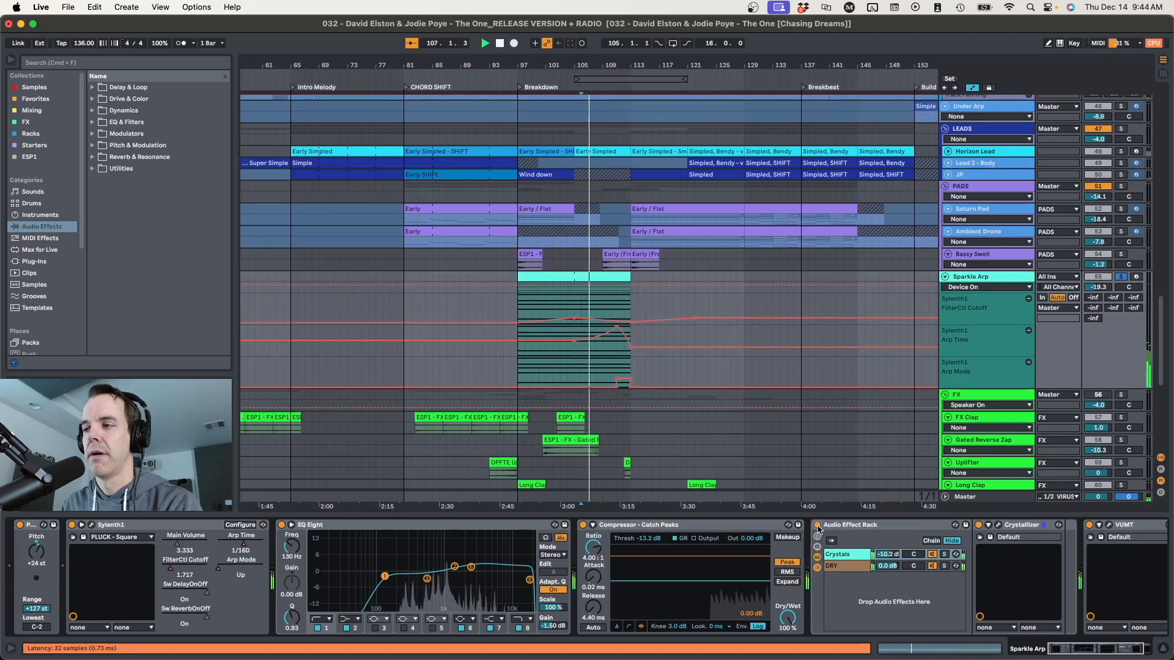
{"action": "left_click", "coordinate": [932, 567]}
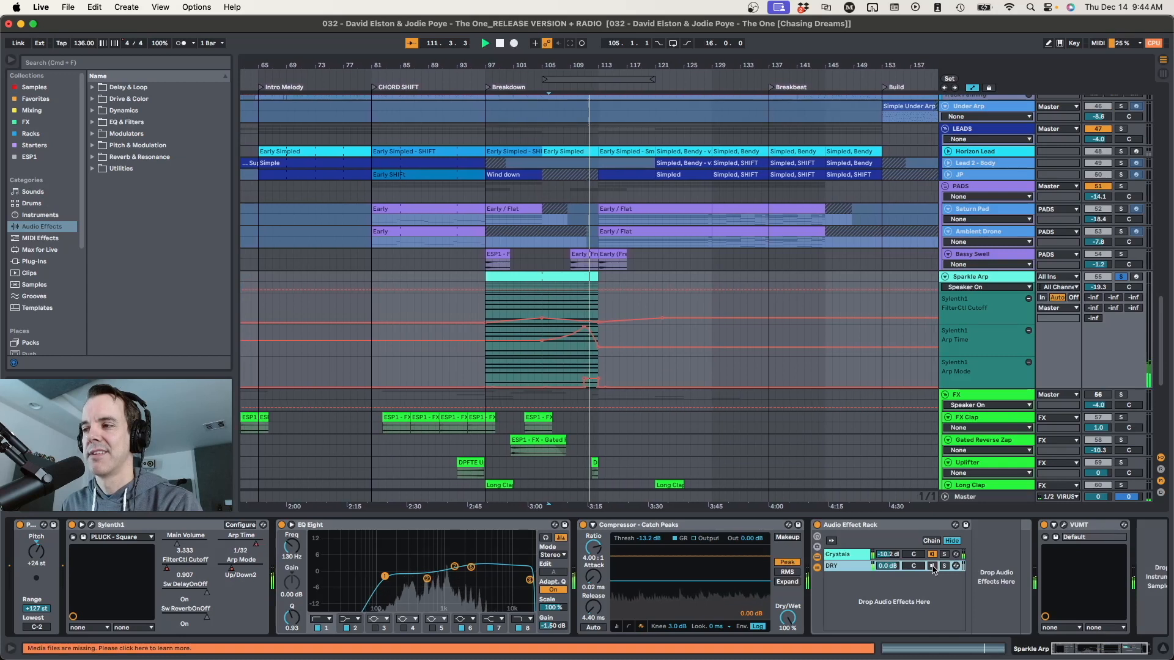
{"action": "left_click", "coordinate": [932, 567]}
{"action": "key", "text": "space"}
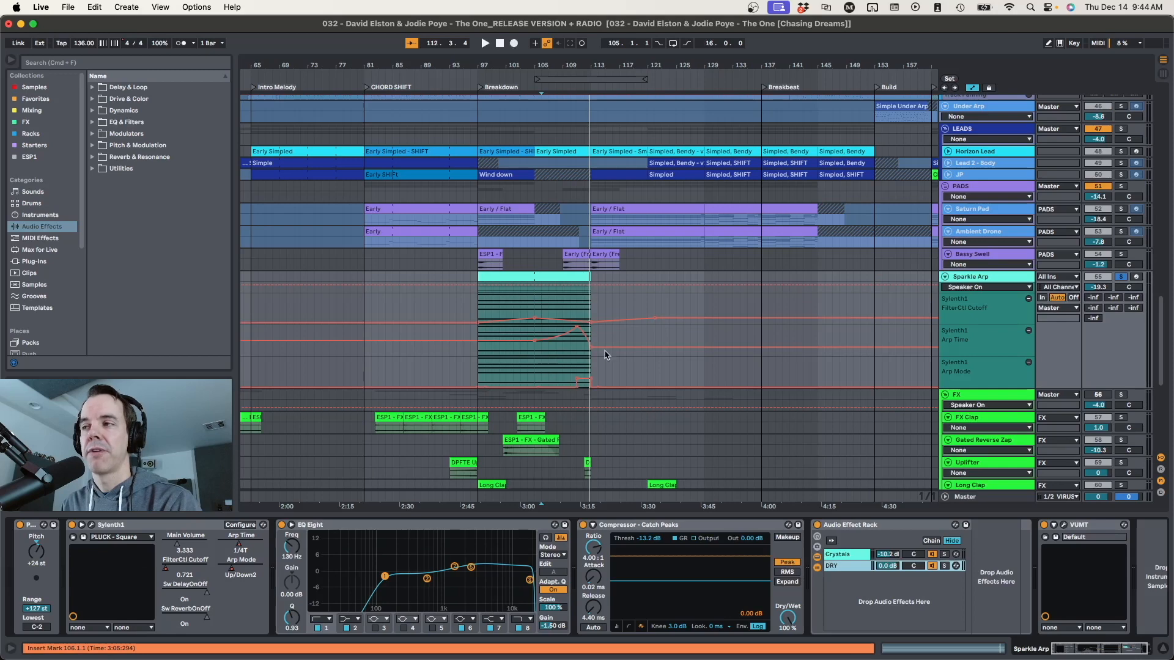
Select the Arp Time automation lane and open the Sparkle Arp's Sylenth1 window over the middle of the arrangement
{"action": "left_click", "coordinate": [938, 345]}
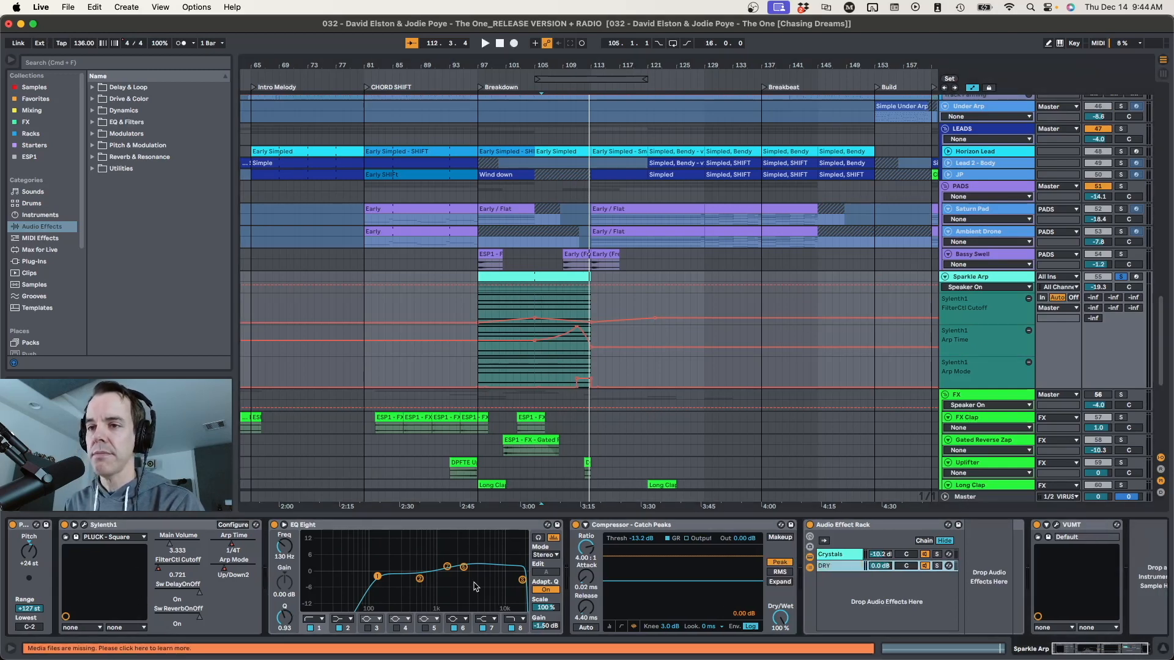
{"action": "left_click", "coordinate": [985, 337]}
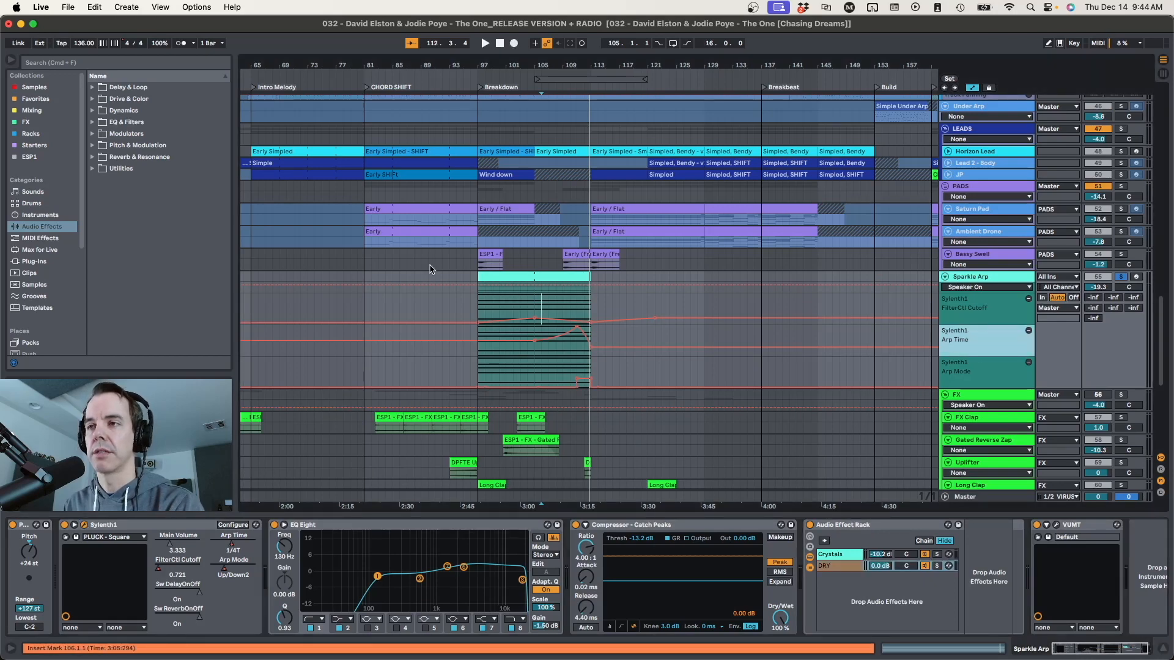
{"action": "left_click", "coordinate": [85, 525]}
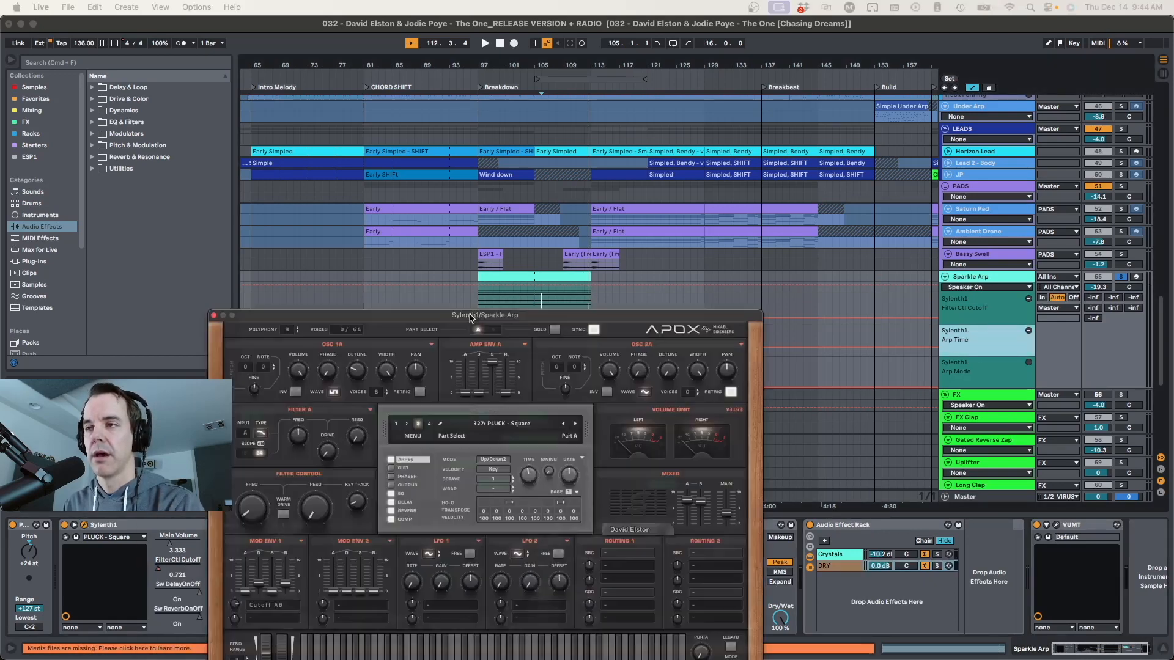
{"action": "left_click_drag", "start_coordinate": [452, 316], "coordinate": [586, 135]}
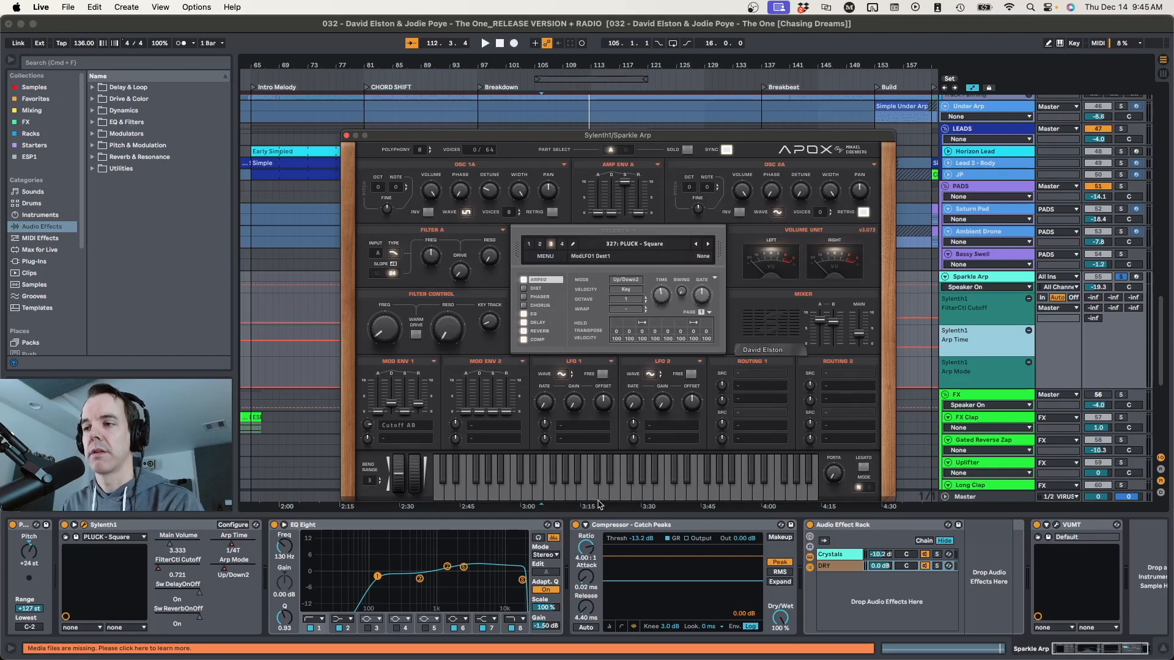
Play the Sparkle Arp with Sylenth1's arpeggiator switched off for comparison, then switch it back on
{"action": "left_click", "coordinate": [524, 280]}
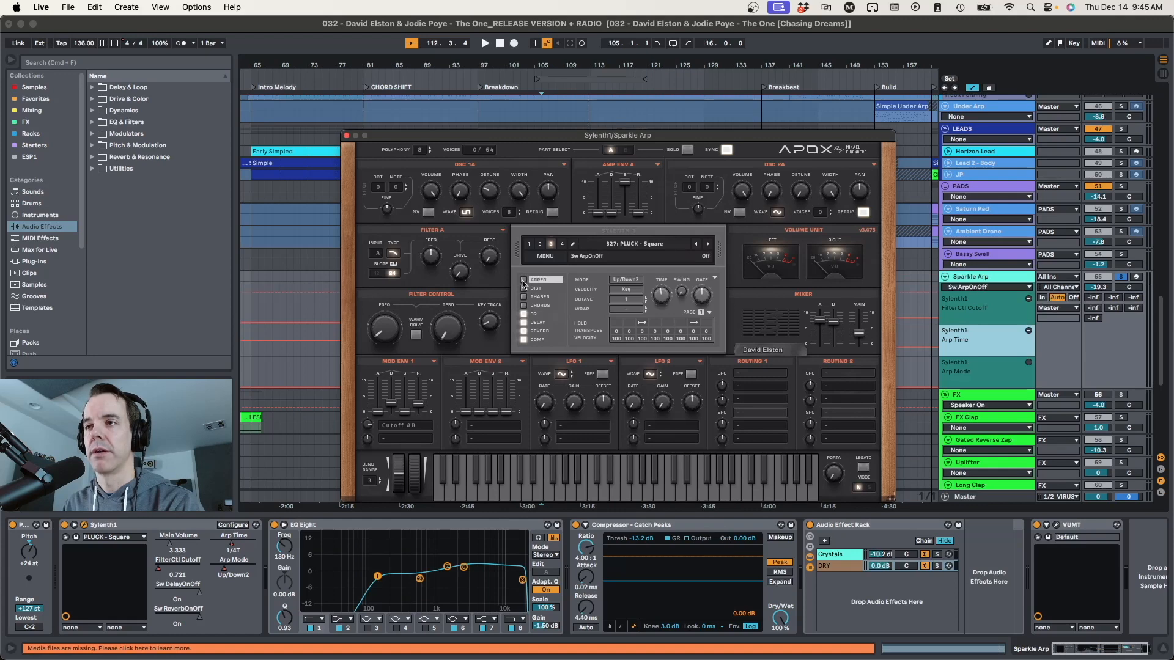
{"action": "key", "text": "space"}
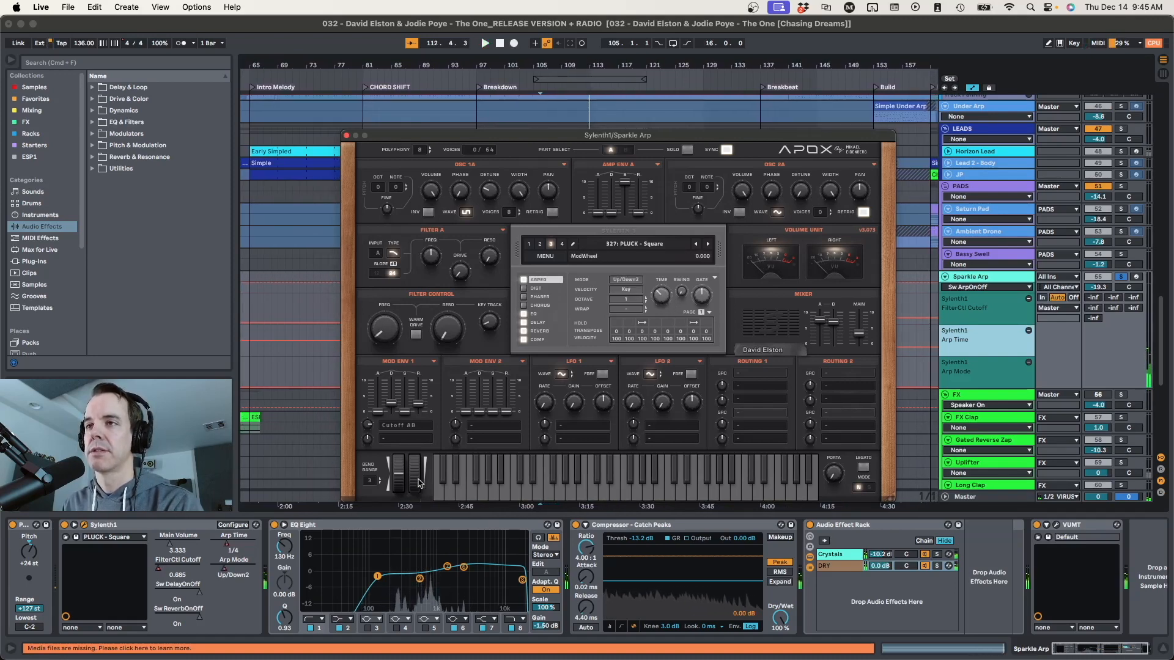
Move the Sylenth1 window clear of the arp clips and play the arp from bar 108
{"action": "left_click_drag", "start_coordinate": [419, 142], "coordinate": [733, 124]}
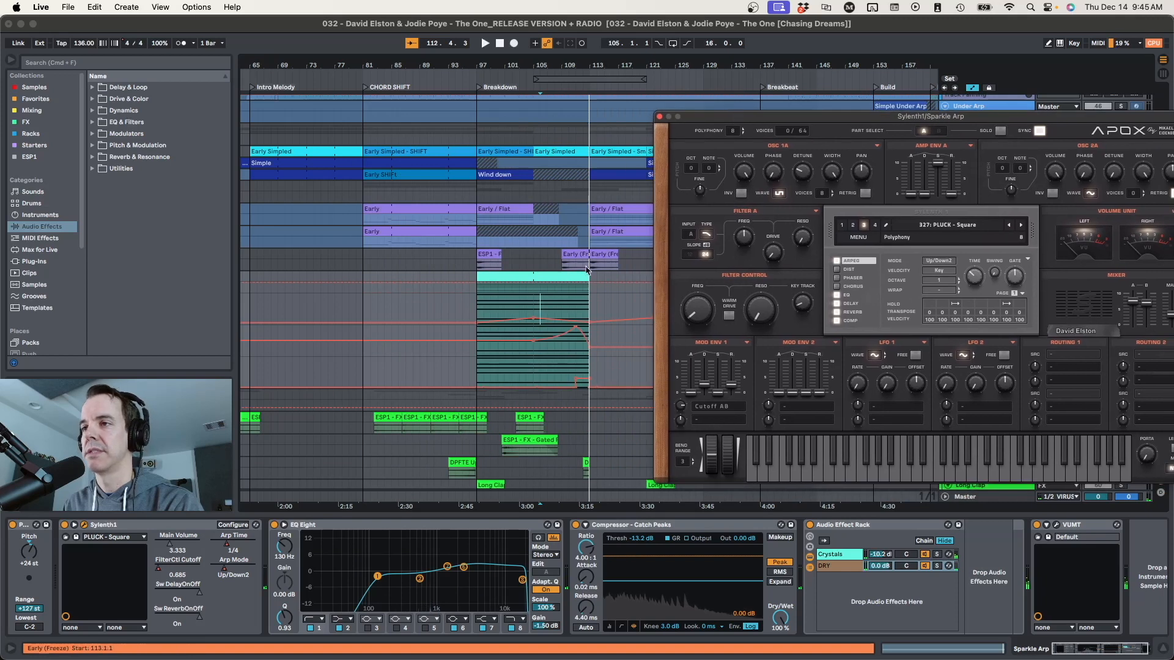
{"action": "left_click", "coordinate": [556, 312]}
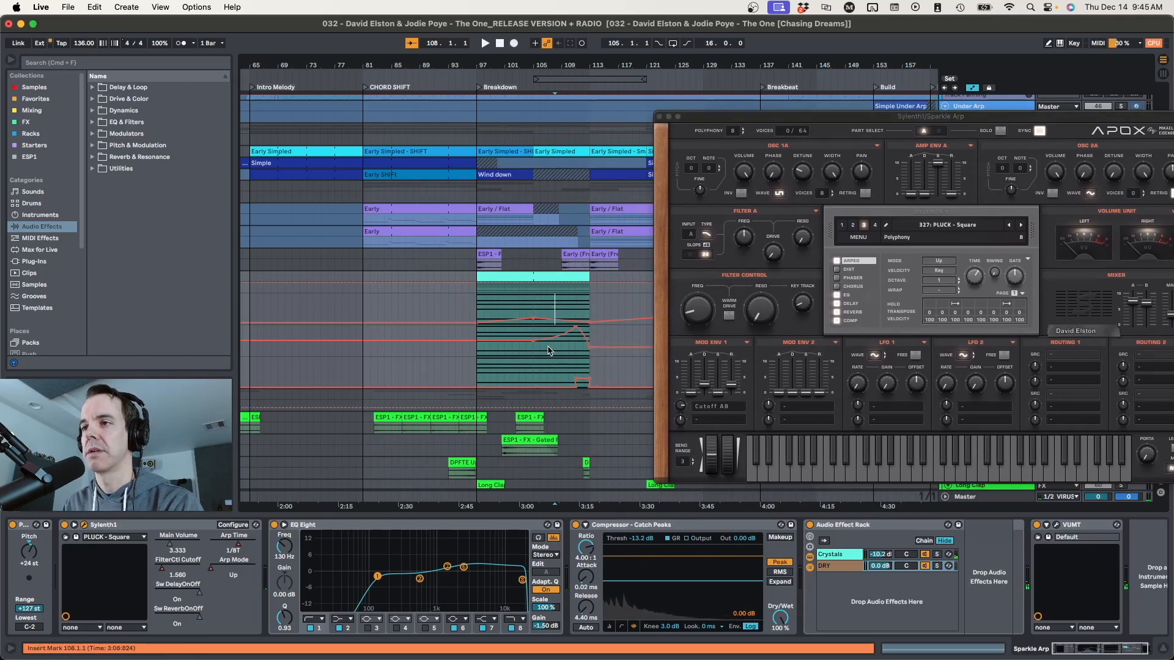
{"action": "key", "text": "space"}
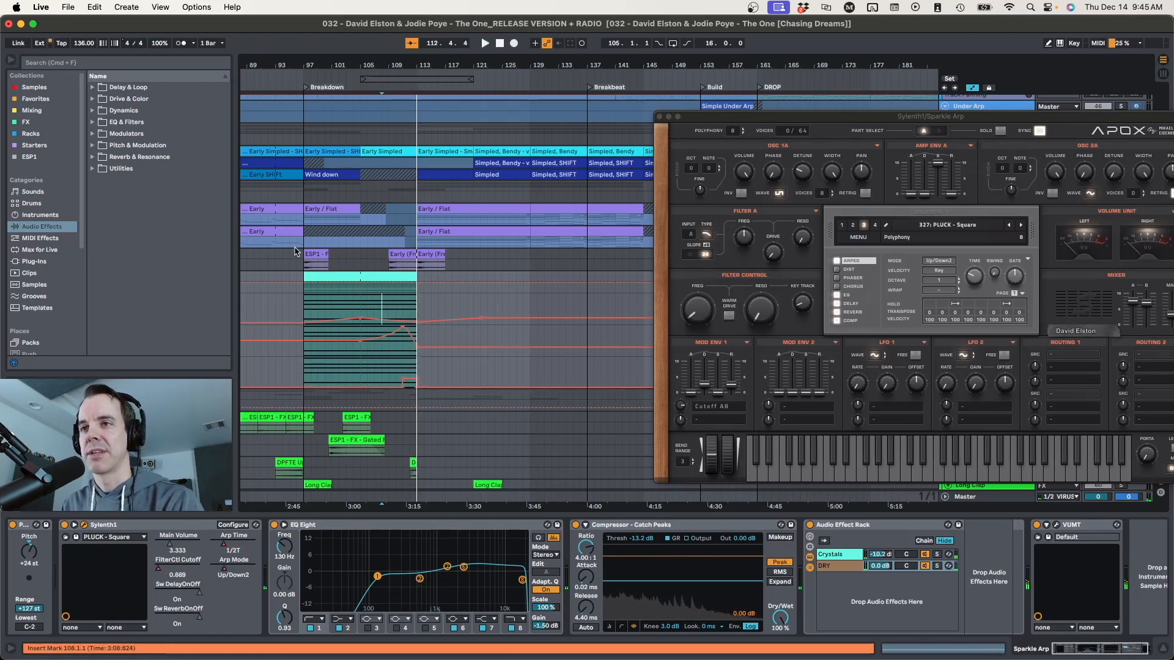
Play the breakdown from bar 97 with the Sparkle Arp unsoloed and close the Sylenth1 window
{"action": "left_click", "coordinate": [303, 303]}
{"action": "key", "text": "space"}
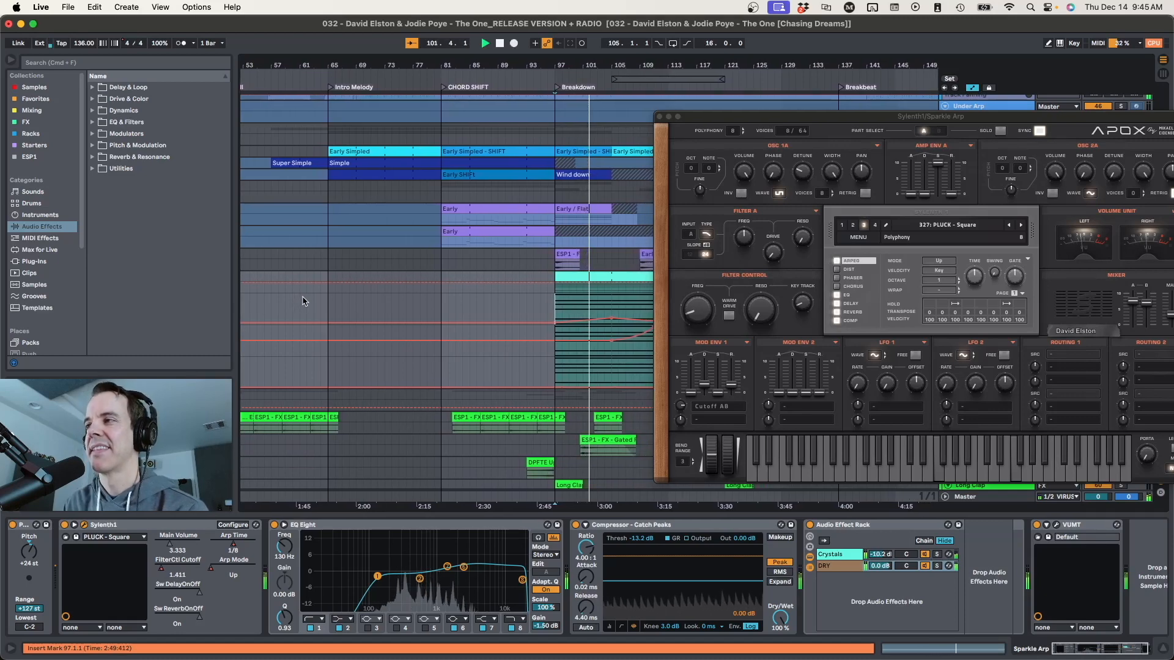
{"action": "left_click", "coordinate": [659, 116]}
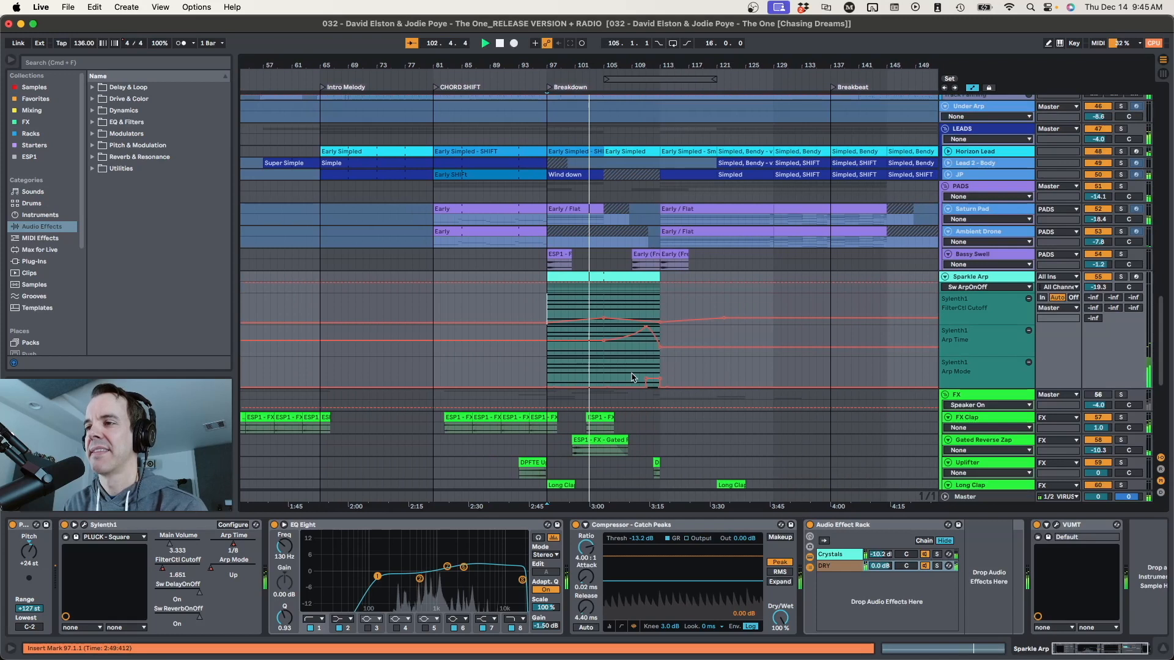